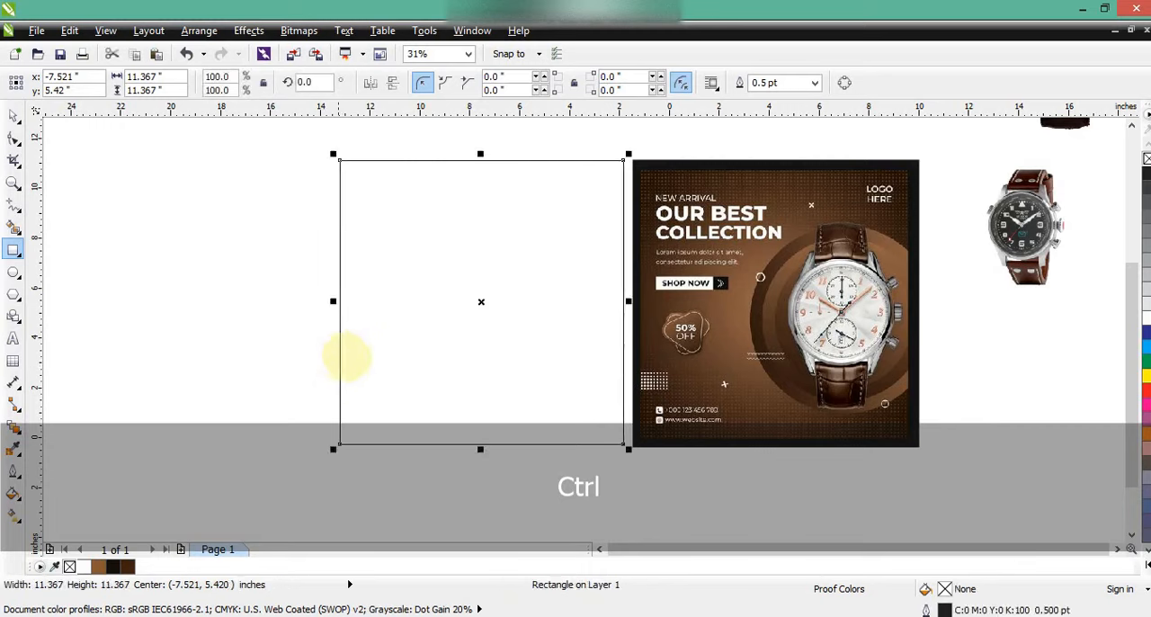
Fill the square with near-black (C64 M69 Y71 K85) and add a centred 10.548-inch copy inside it, filled dark brown (C48 M73 Y88 K67)
click(14, 115)
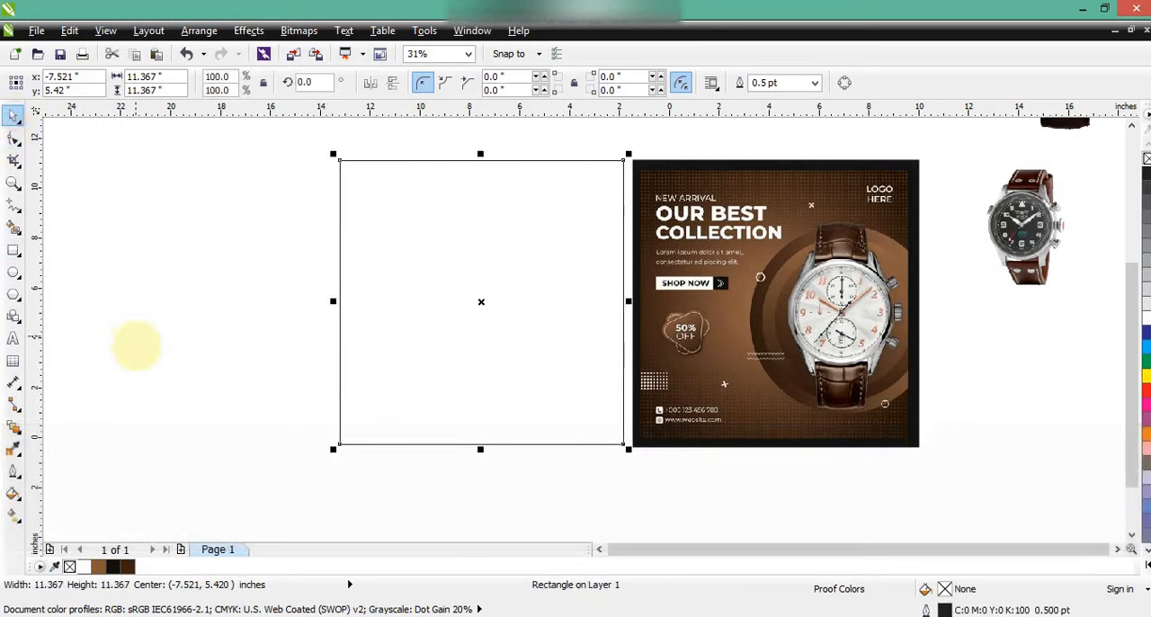
click(112, 567)
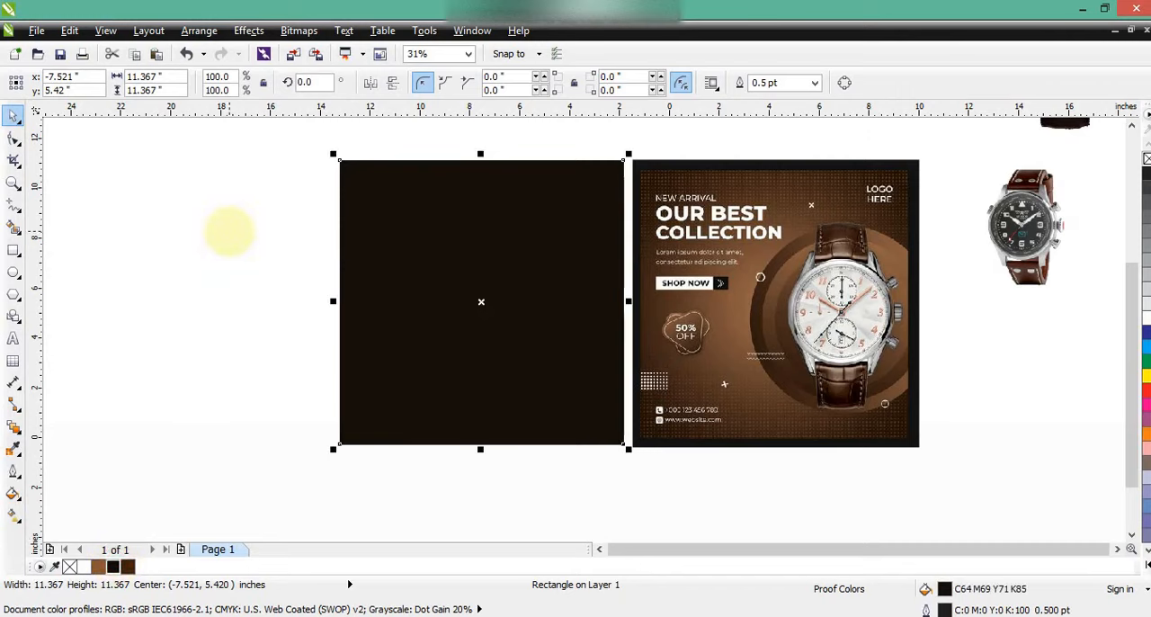
key(KP_Add)
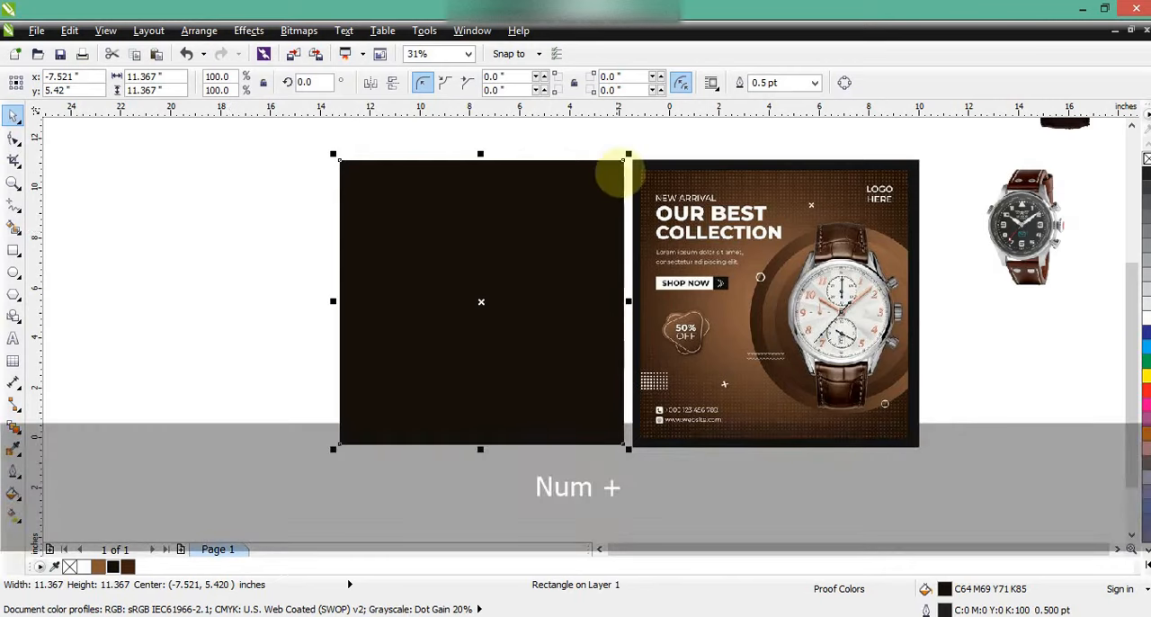
drag(628, 154, 622, 162)
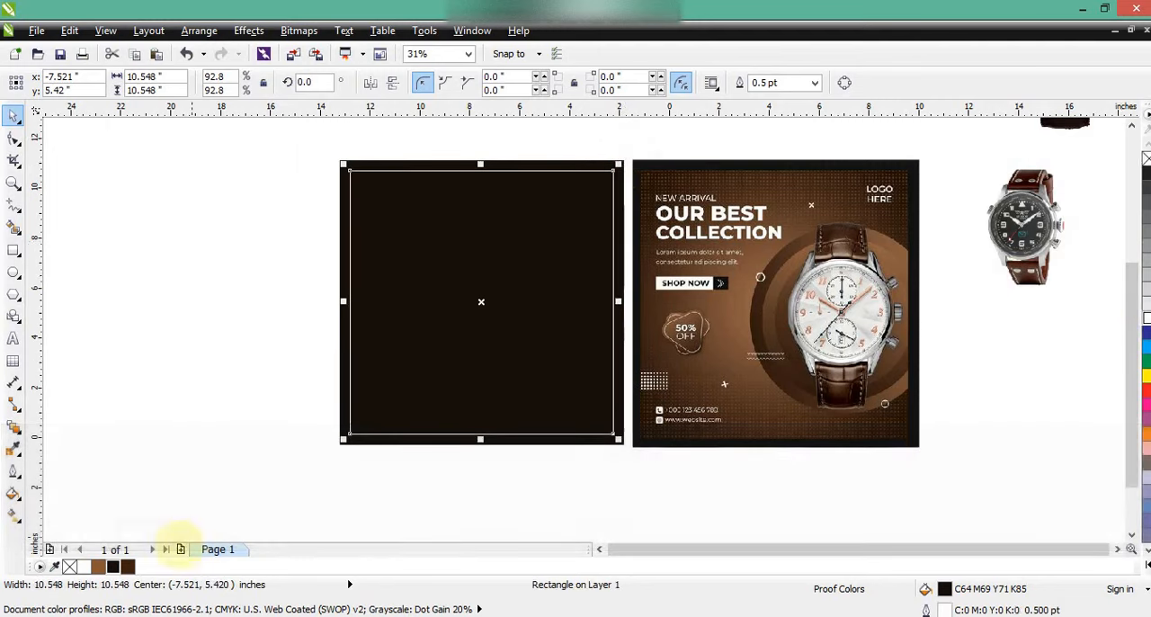
click(124, 566)
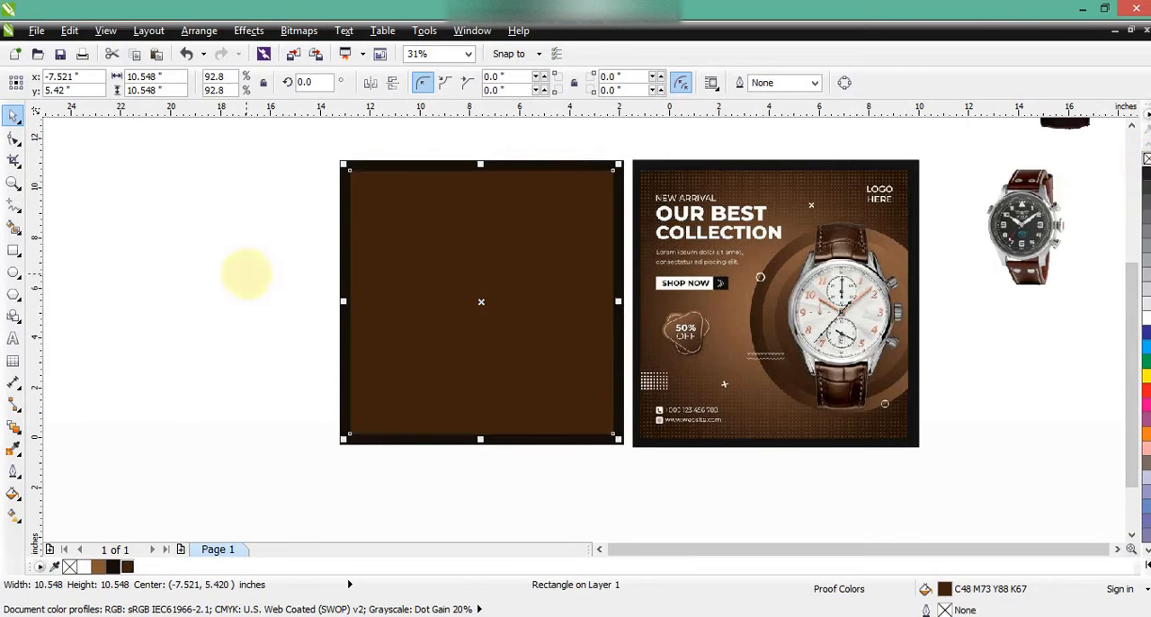
Apply a radial interactive fill to the inner square, with lighter brown at the centre blending out to dark brown
key(z)
drag(307, 151, 941, 455)
click(13, 115)
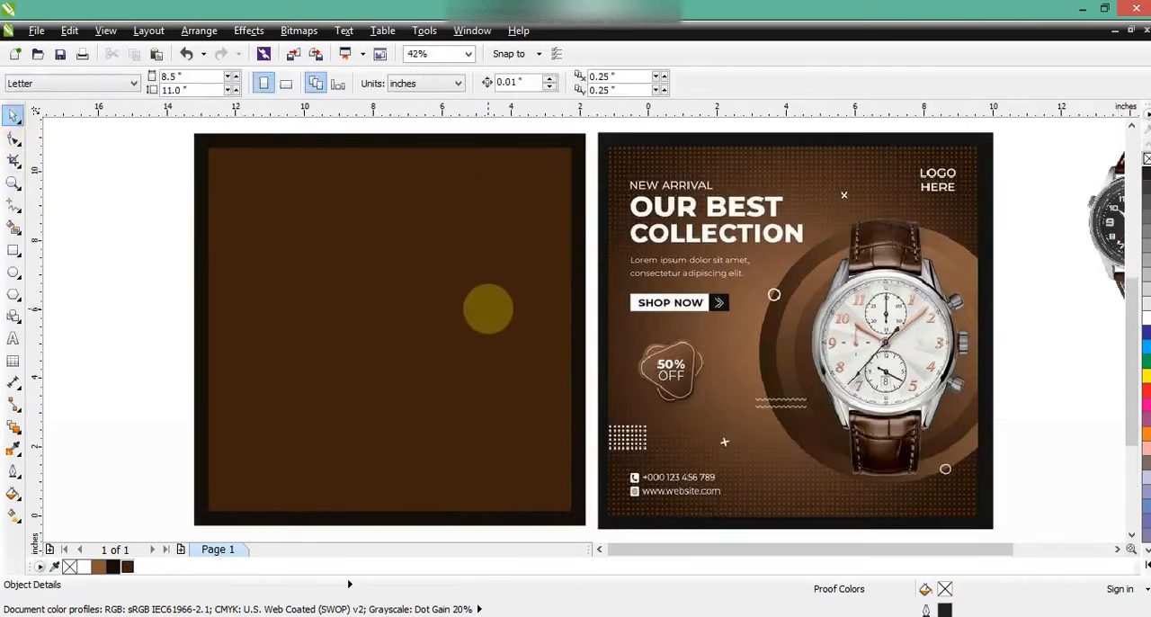
click(486, 308)
click(13, 514)
drag(355, 221, 404, 378)
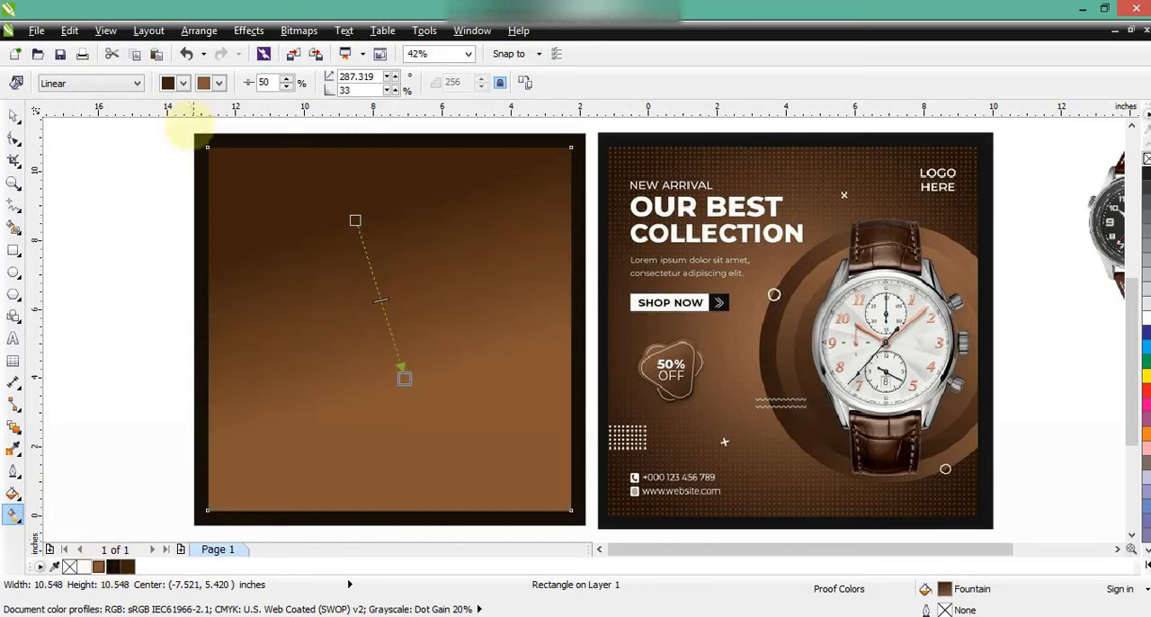
click(83, 83)
click(68, 132)
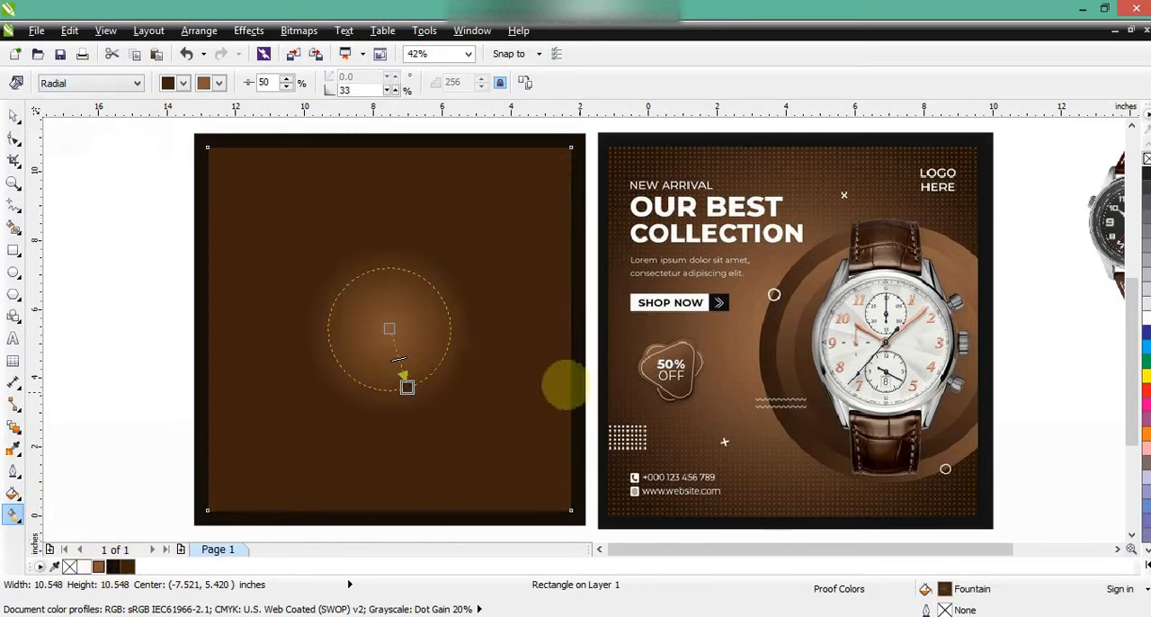
Enlarge the radial gradient and shift its centre right of the square's middle, with midpoint 28% and edge pad 20%
drag(479, 342, 506, 370)
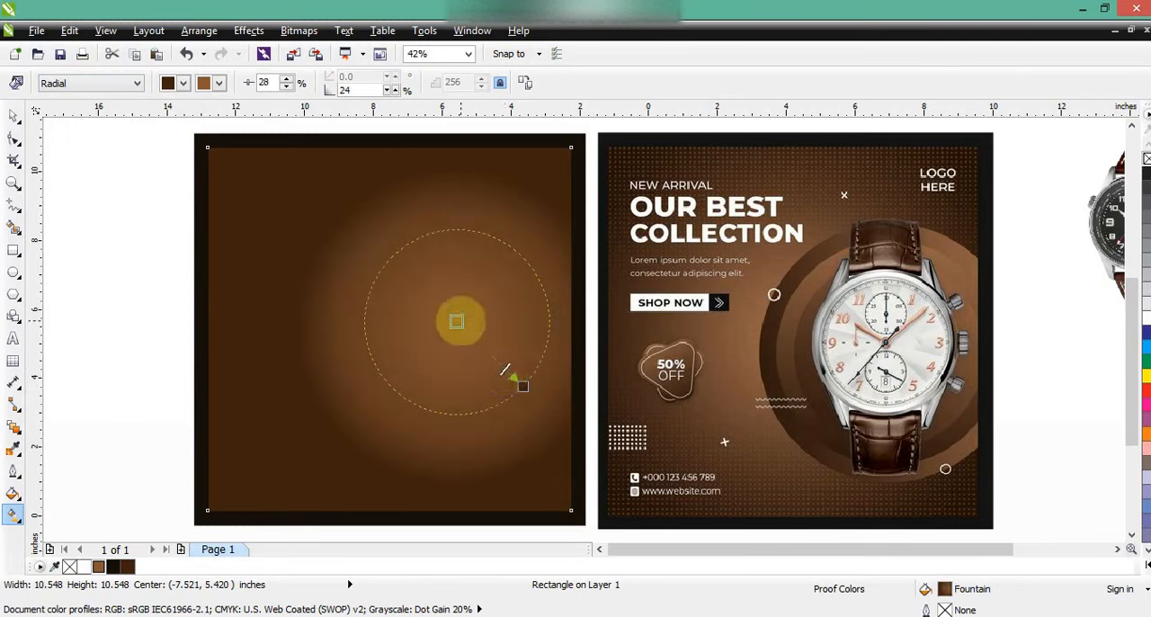
mouse_move(456, 322)
mouse_down()
mouse_move(444, 309)
mouse_move(445, 326)
mouse_up()
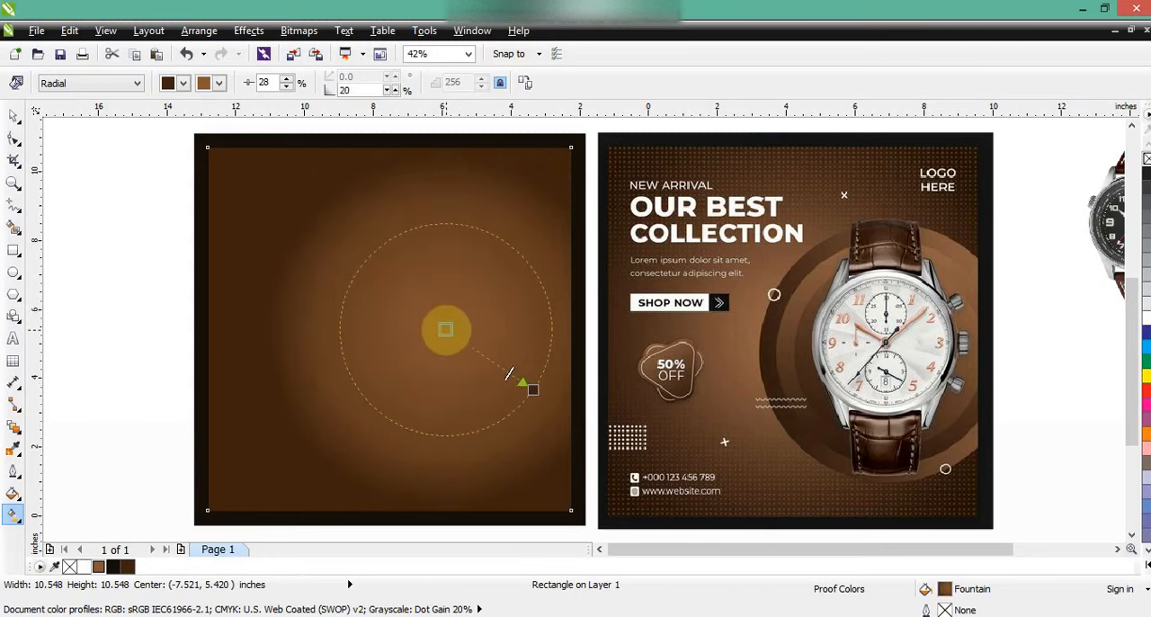
click(13, 115)
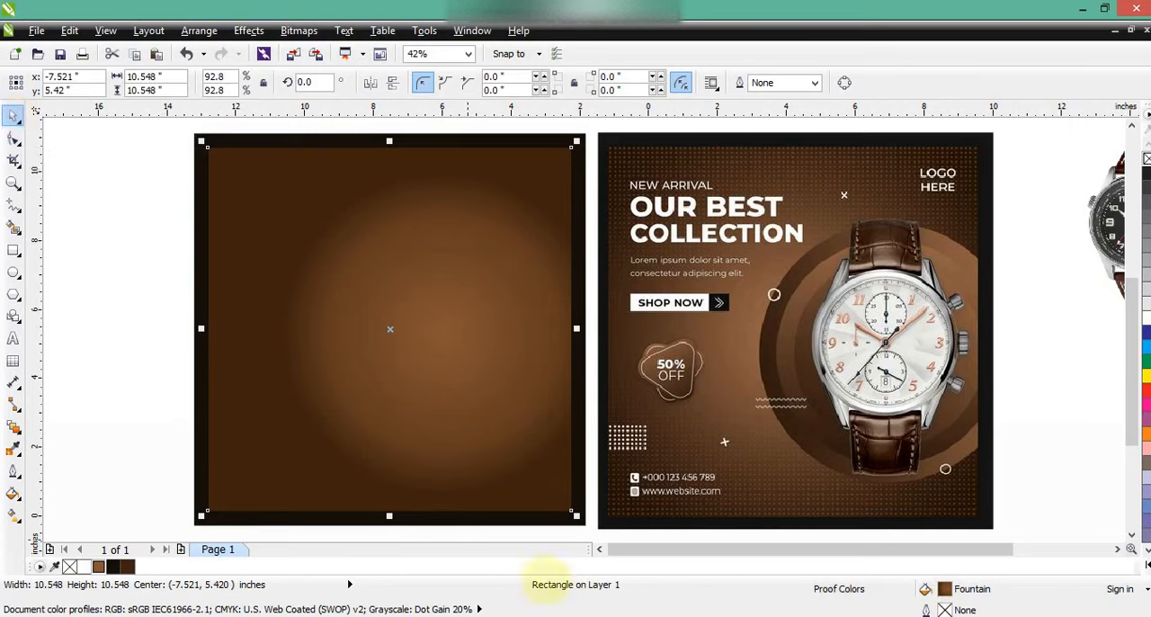
Draw a straight horizontal line about 11.5 inches long along the lowest dot row of the reference poster
click(599, 549)
click(180, 373)
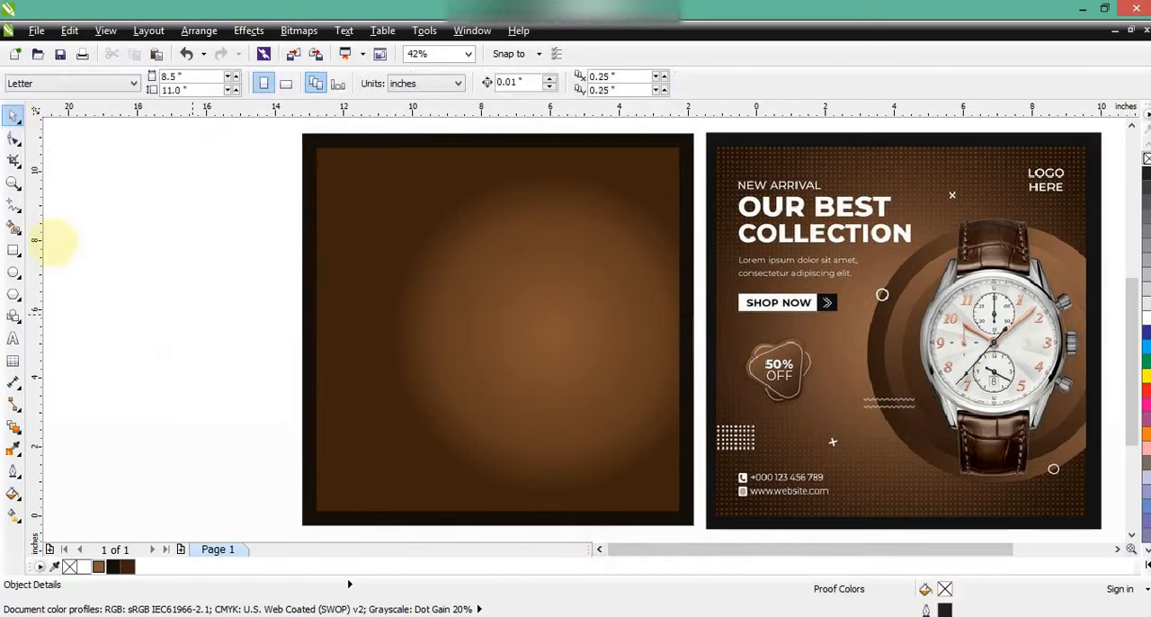
click(12, 183)
click(650, 442)
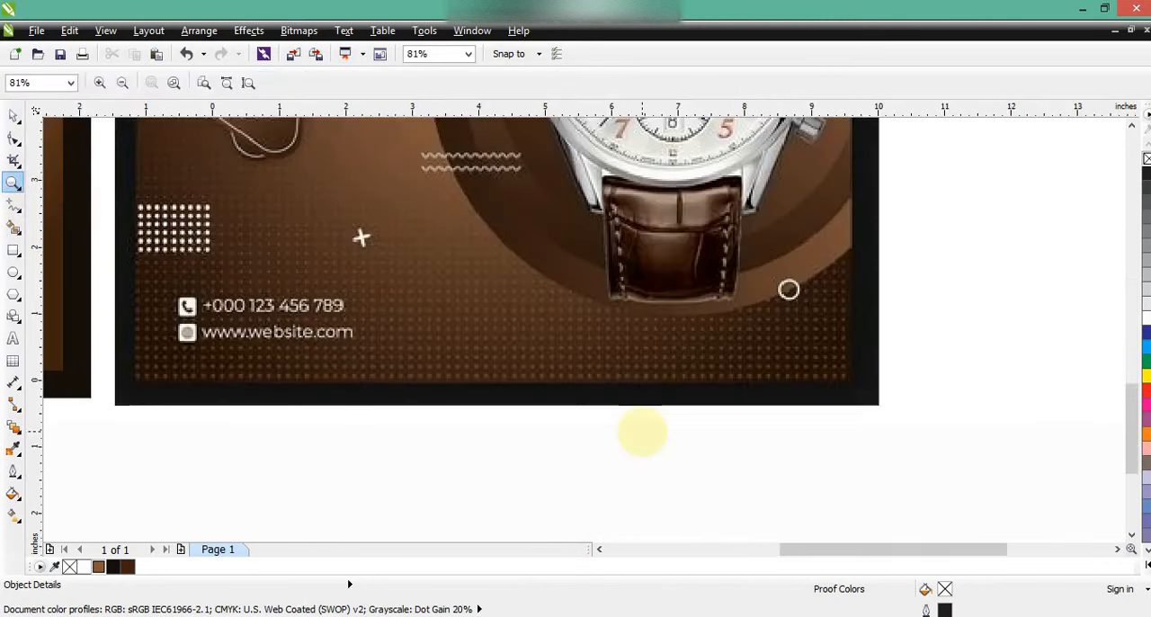
click(13, 205)
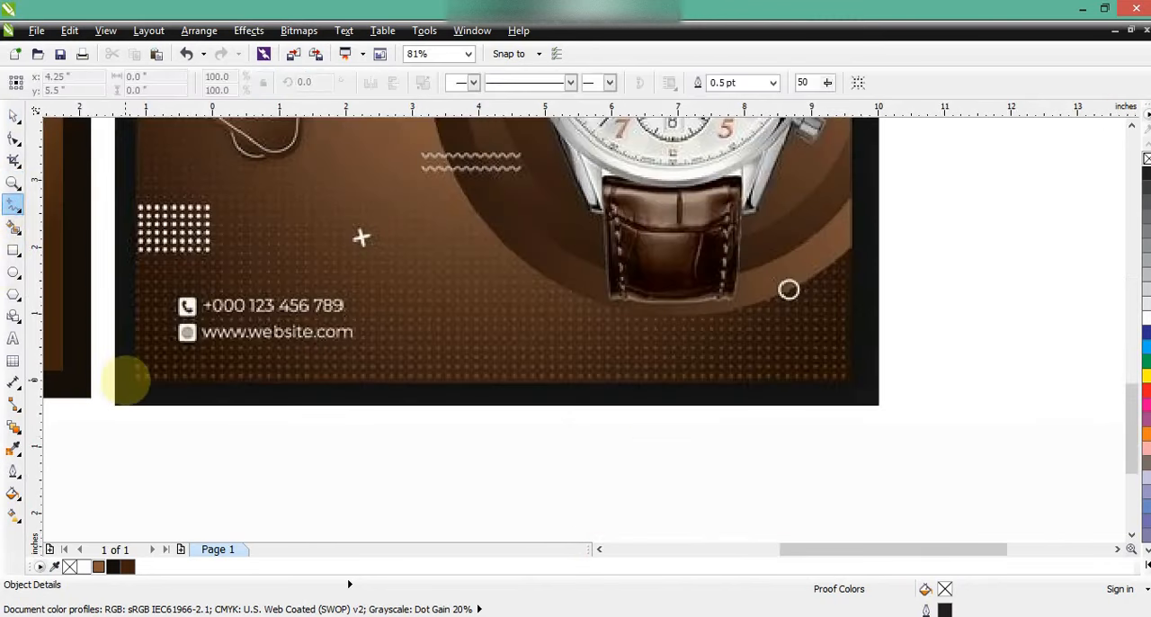
click(126, 379)
ctrl+click(890, 379)
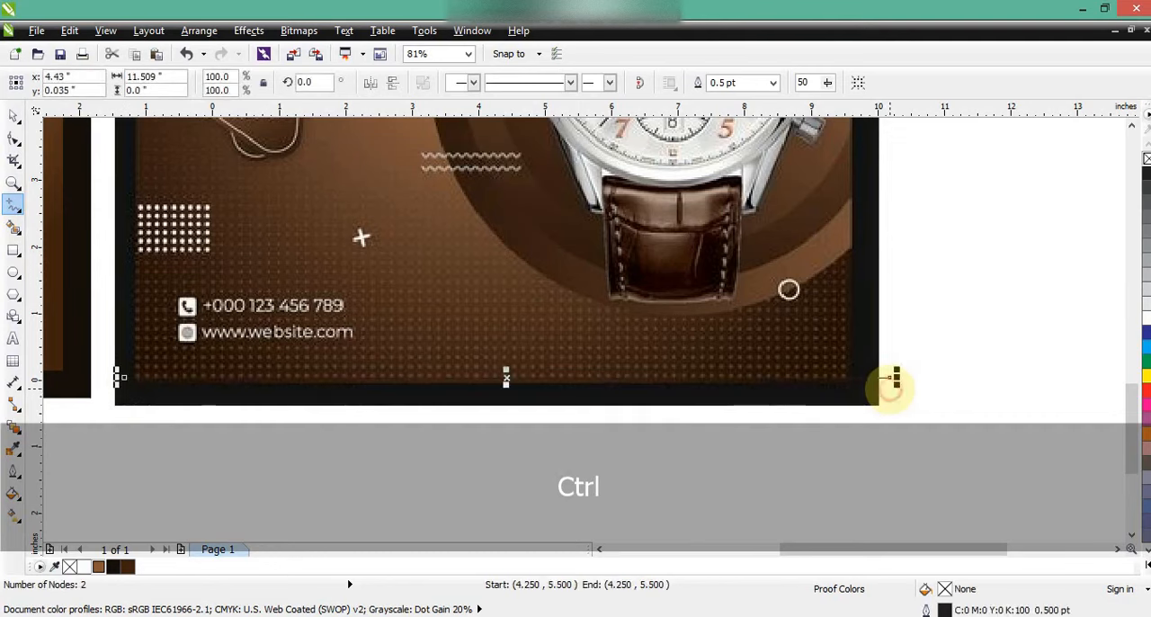
Give the line a 4 pt dotted outline and colour it white
click(13, 468)
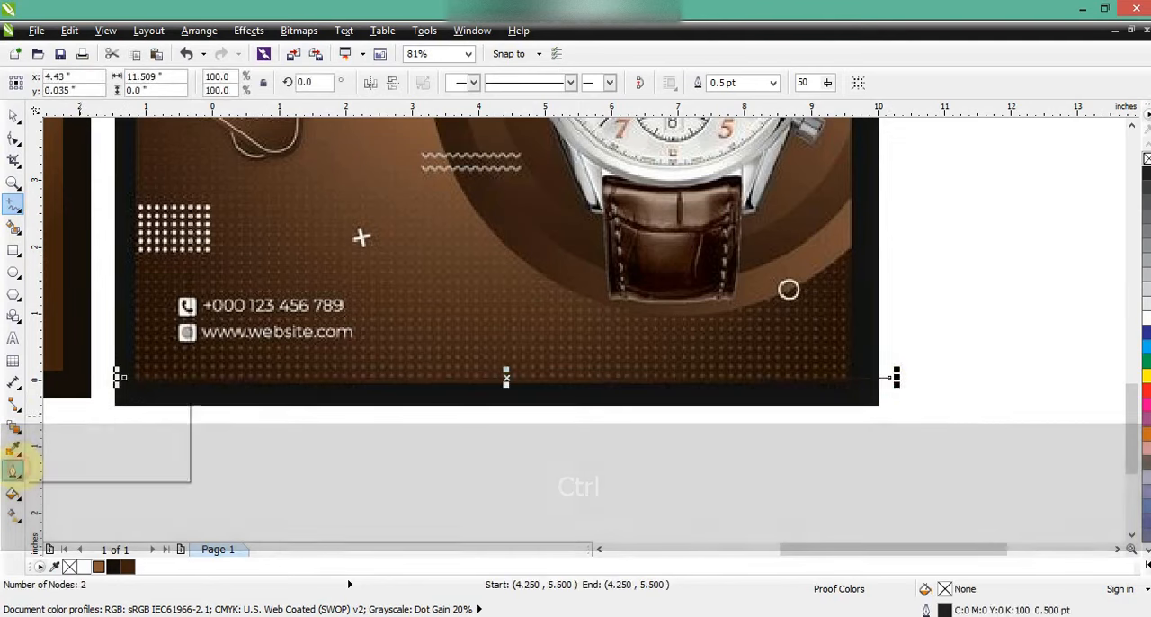
click(63, 330)
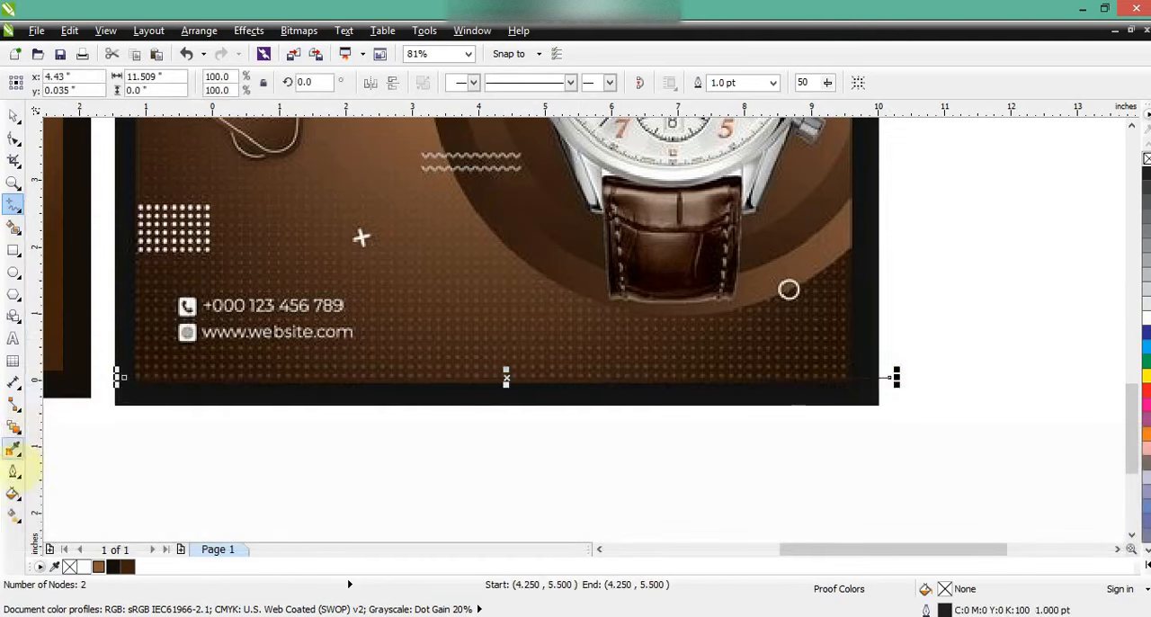
click(13, 468)
click(63, 404)
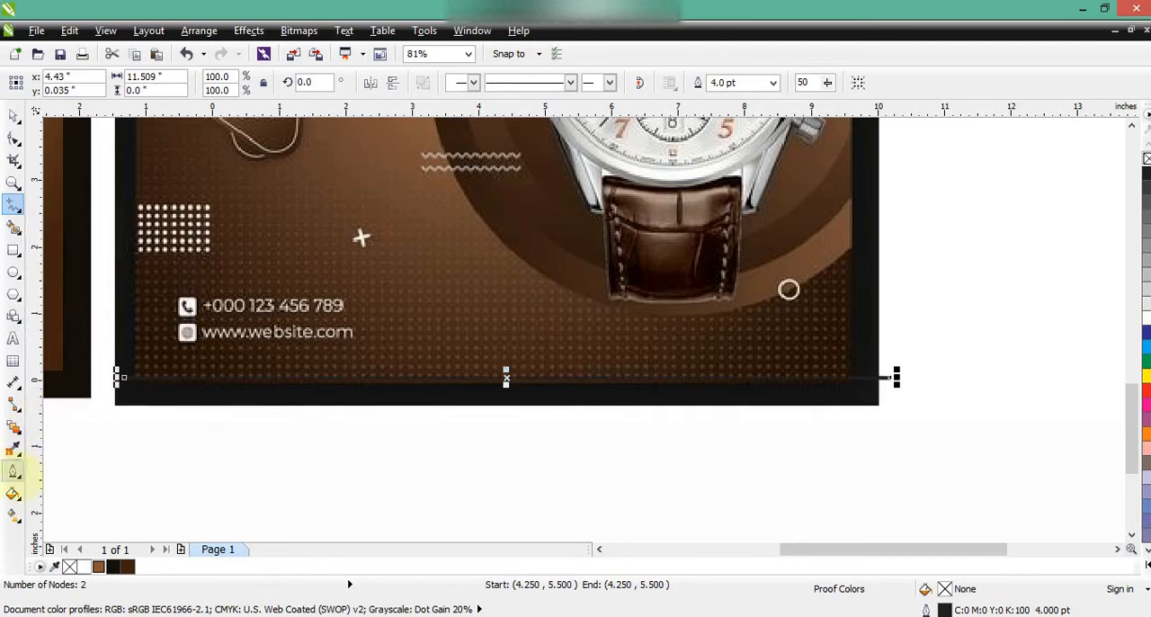
click(15, 470)
click(76, 207)
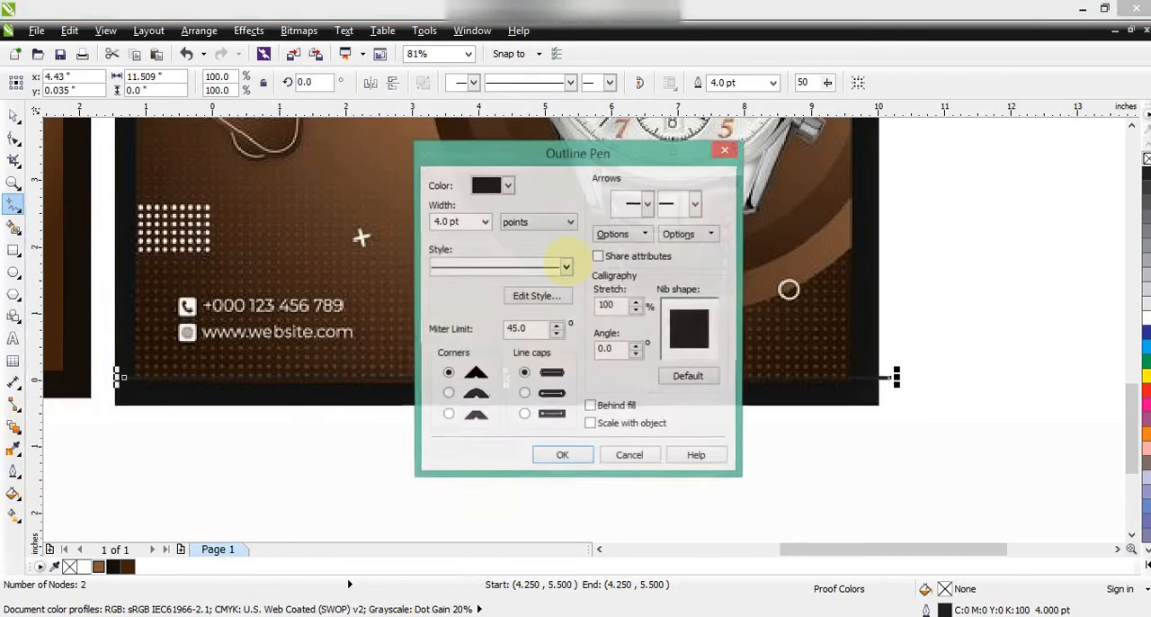
click(520, 267)
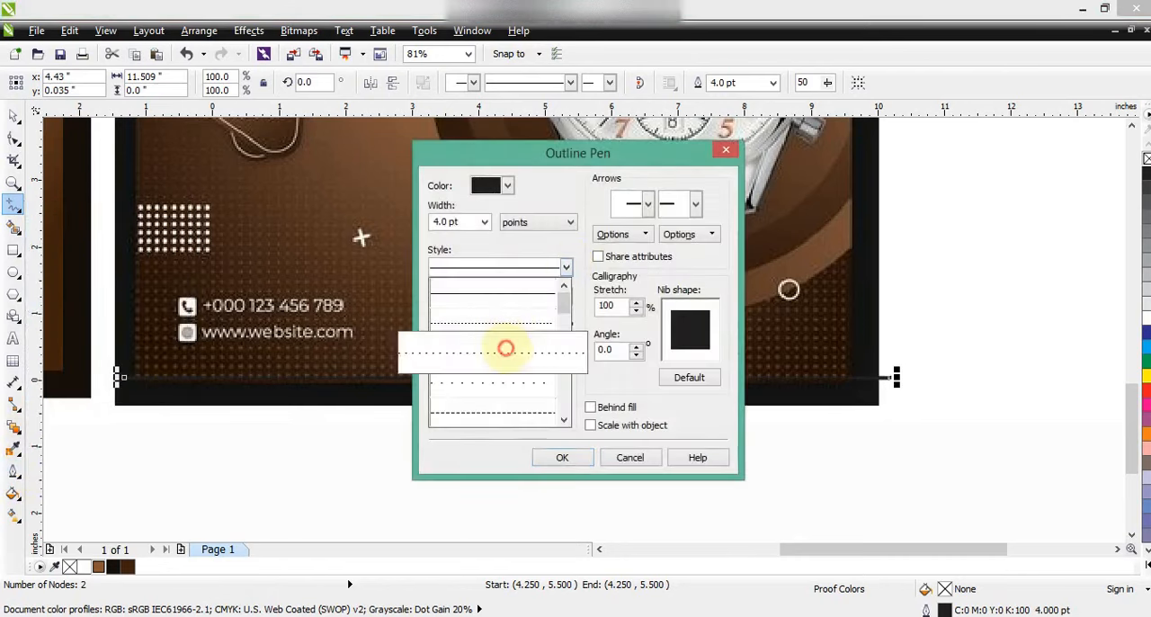
click(506, 351)
click(561, 457)
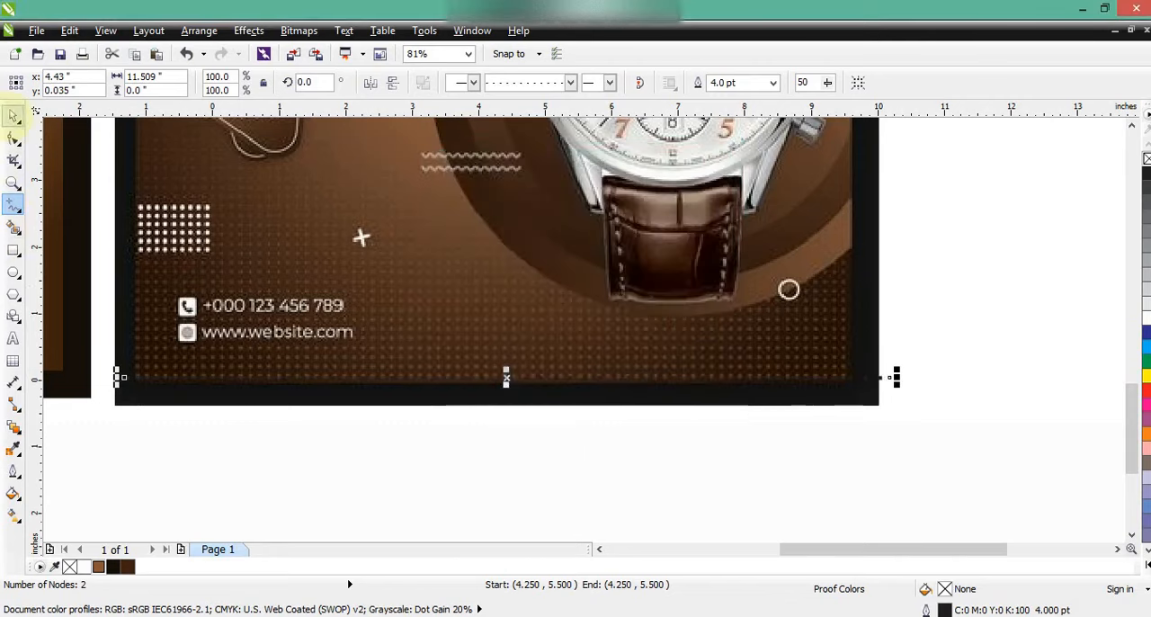
click(14, 115)
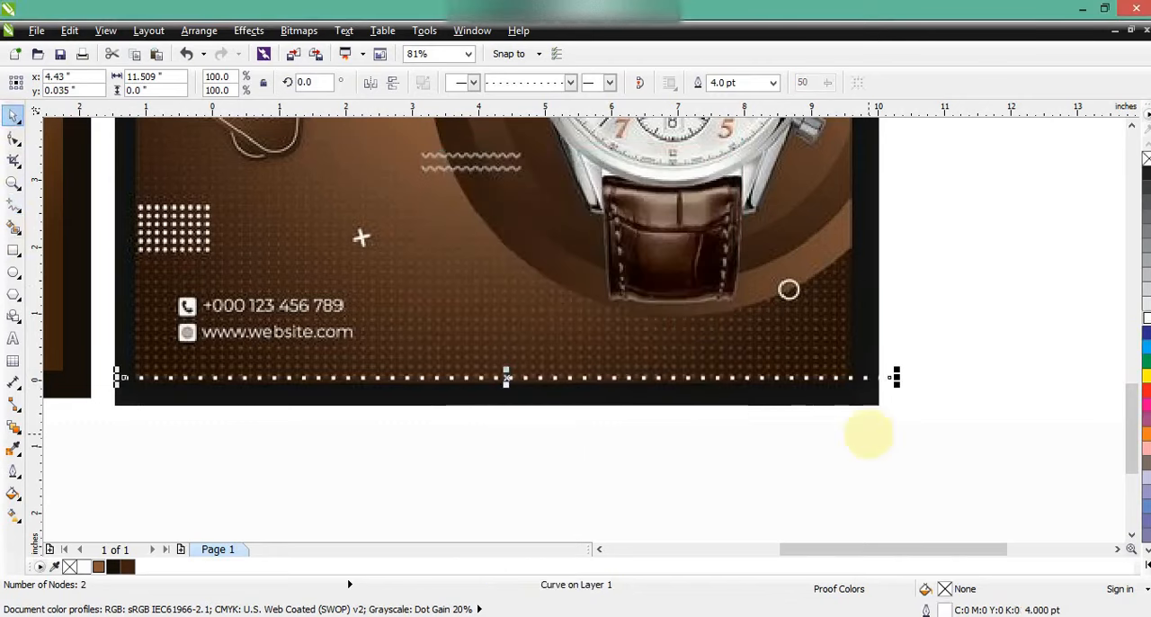
Move the dotted line to the new poster's lower edge, copy it 0.194 inch upward and repeat the duplication to build a dot grid about 4.9 inches high
key(F3)
drag(741, 408, 347, 402)
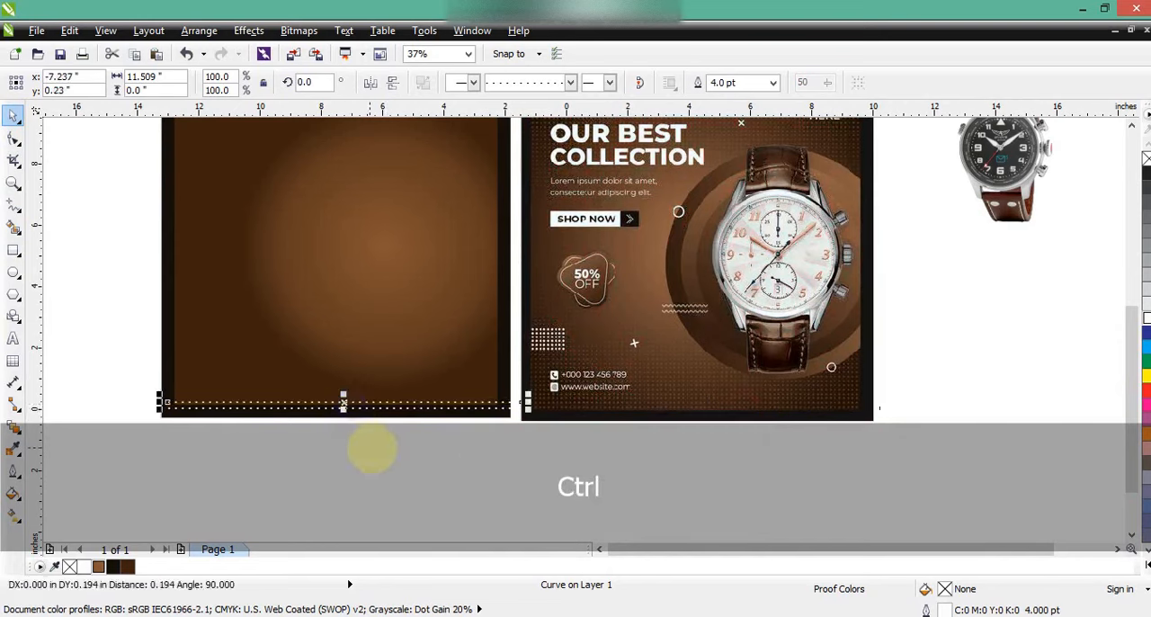
key(ctrl+r)
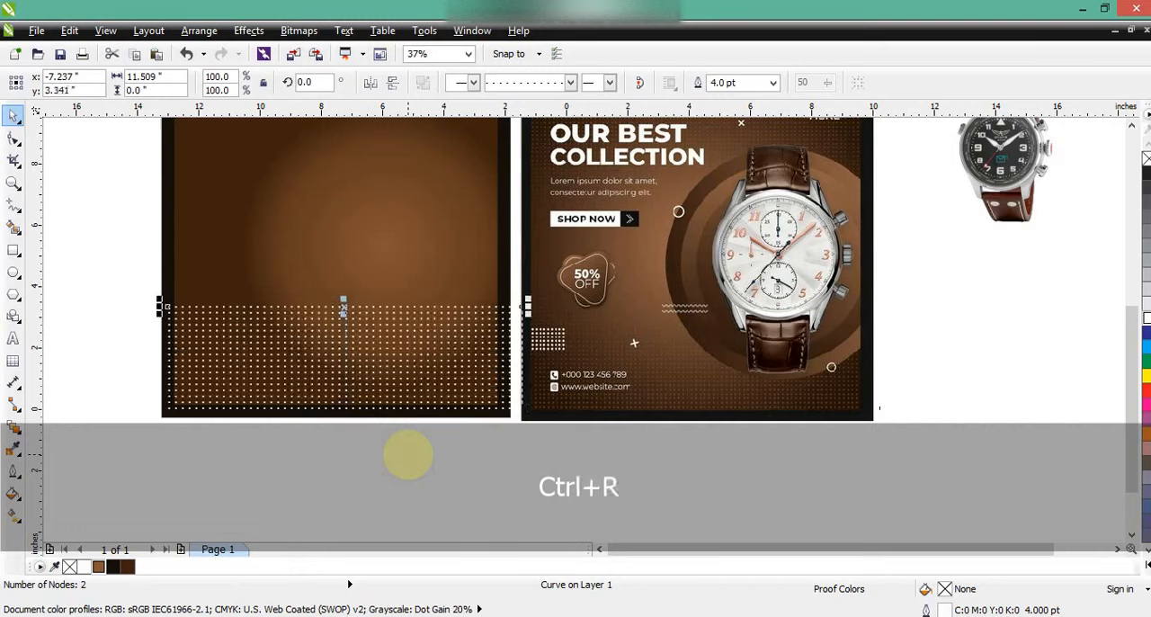
key(ctrl+r)
Combine all the dotted lines into one curve and convert its outline to an object
drag(120, 223, 538, 469)
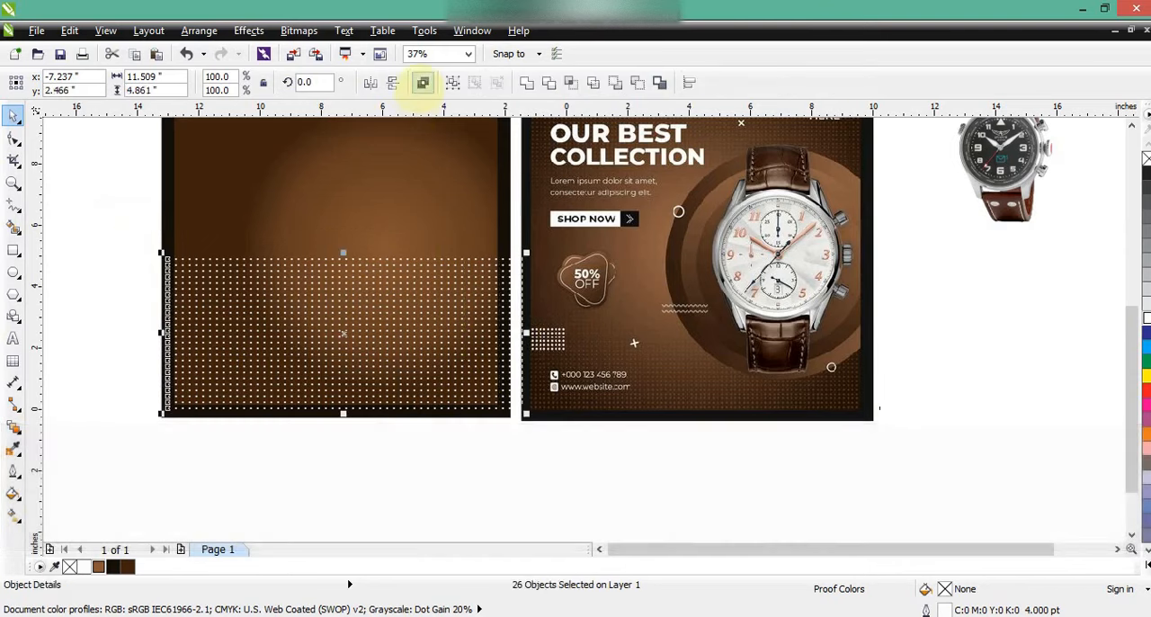
click(421, 83)
click(13, 183)
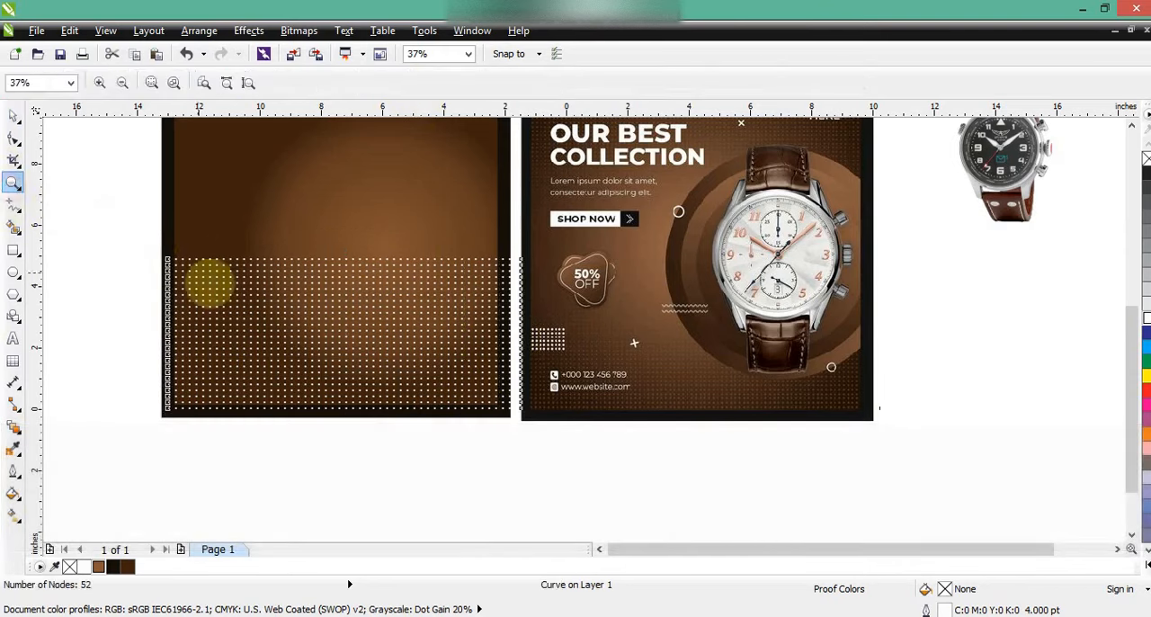
drag(154, 241, 560, 431)
click(14, 115)
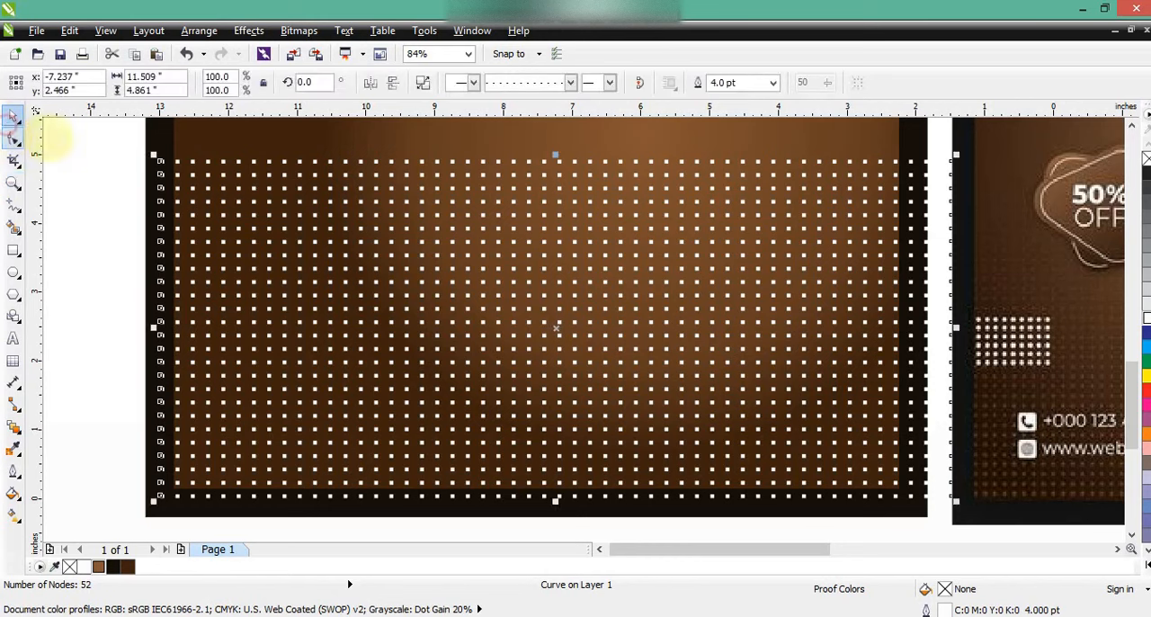
key(ctrl+shift+q)
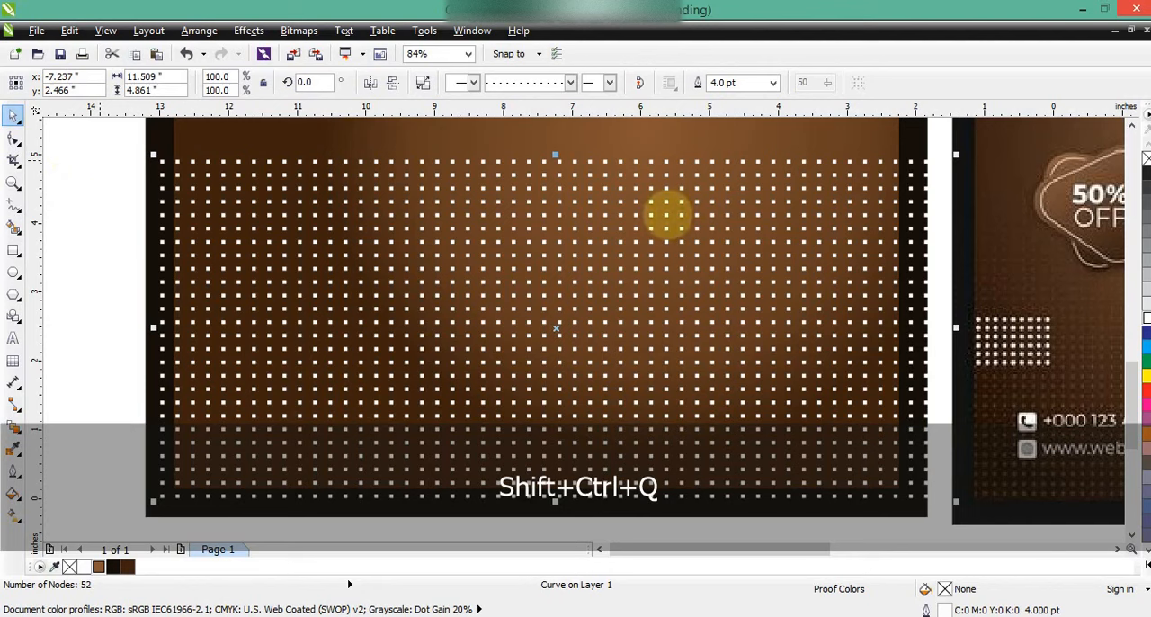
click(102, 234)
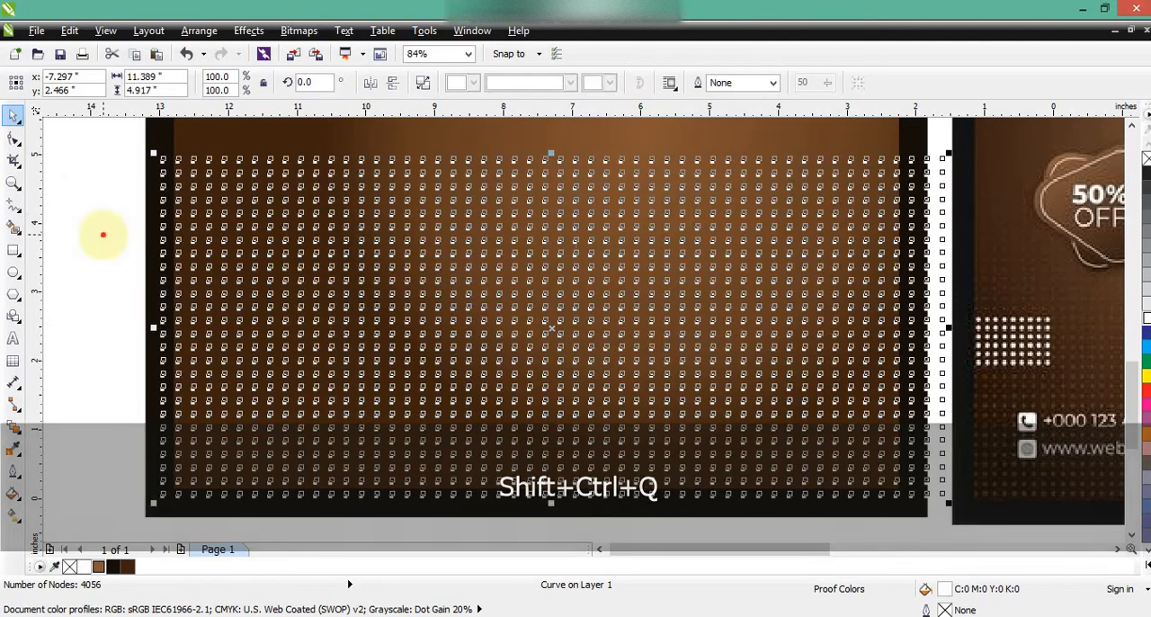
Colour the dot pattern brown (C35 M64 Y84 K26) and apply a transparency that fades it out from the poster's lower edge upward
click(14, 426)
drag(527, 485, 529, 285)
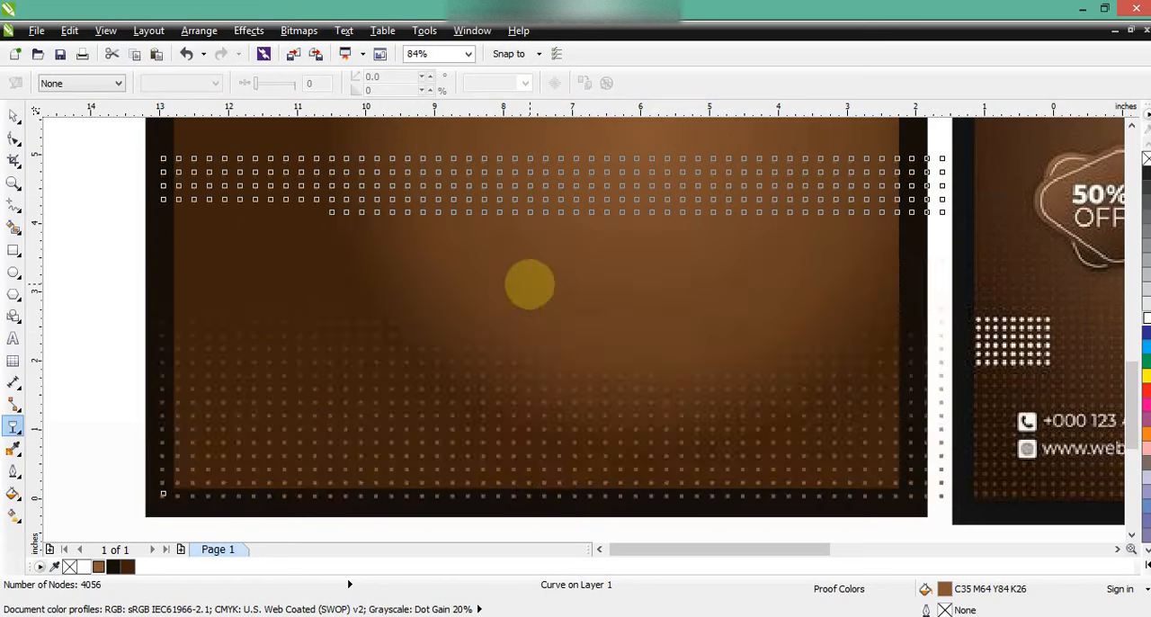
click(13, 115)
key(F3)
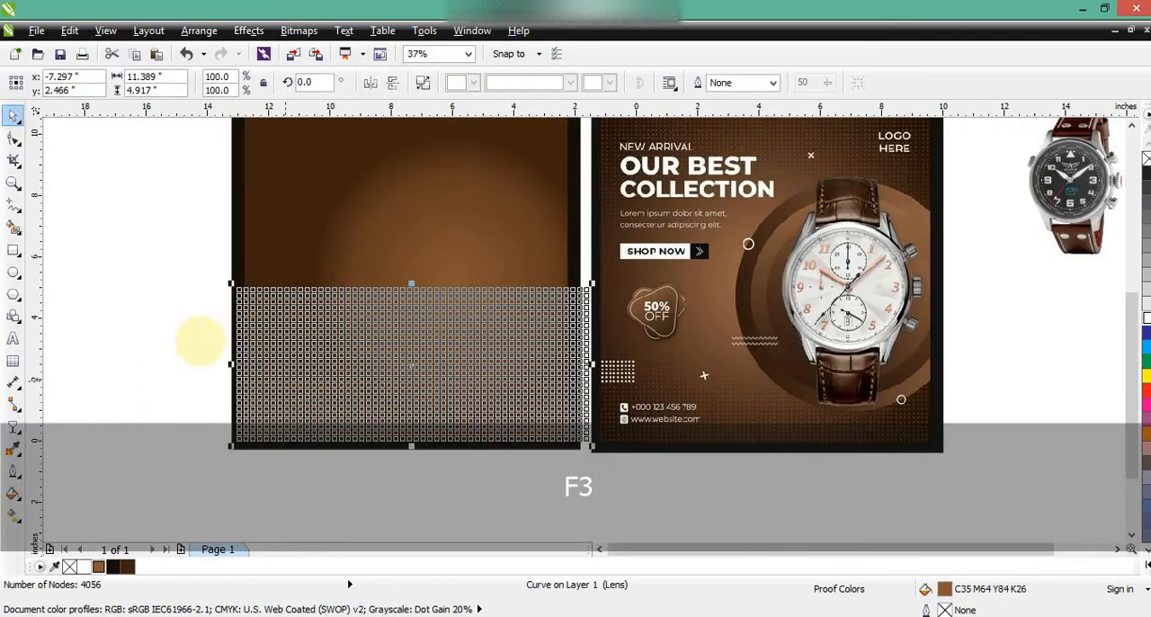
key(Escape)
Duplicate the faded dot pattern and mirror the copy both horizontally and vertically
click(543, 410)
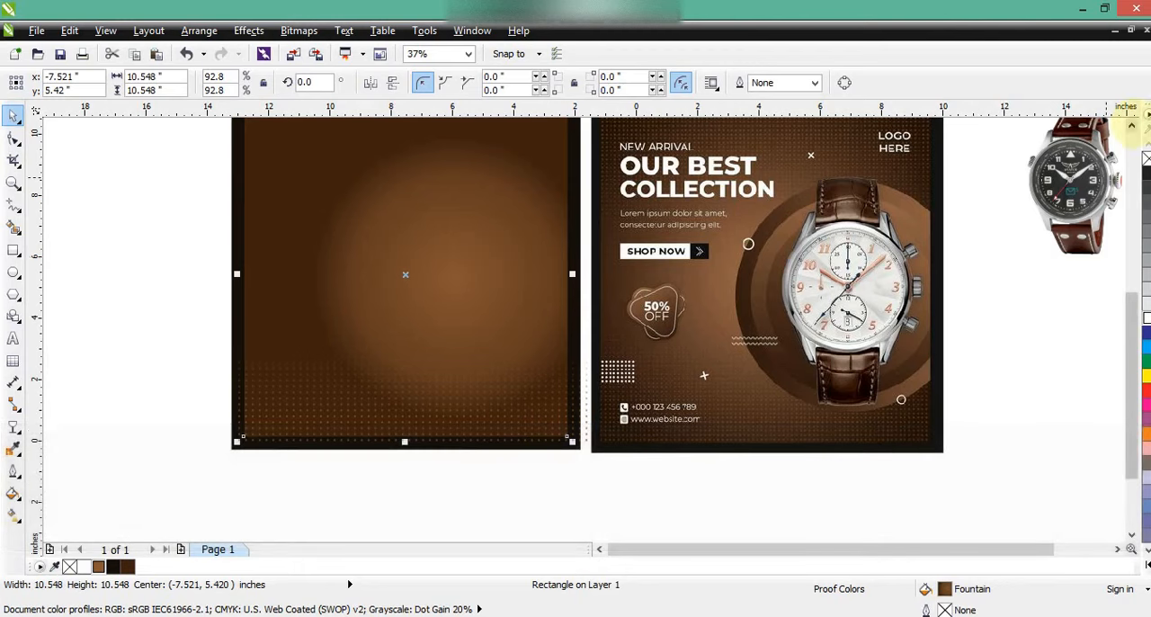
click(1132, 125)
click(437, 495)
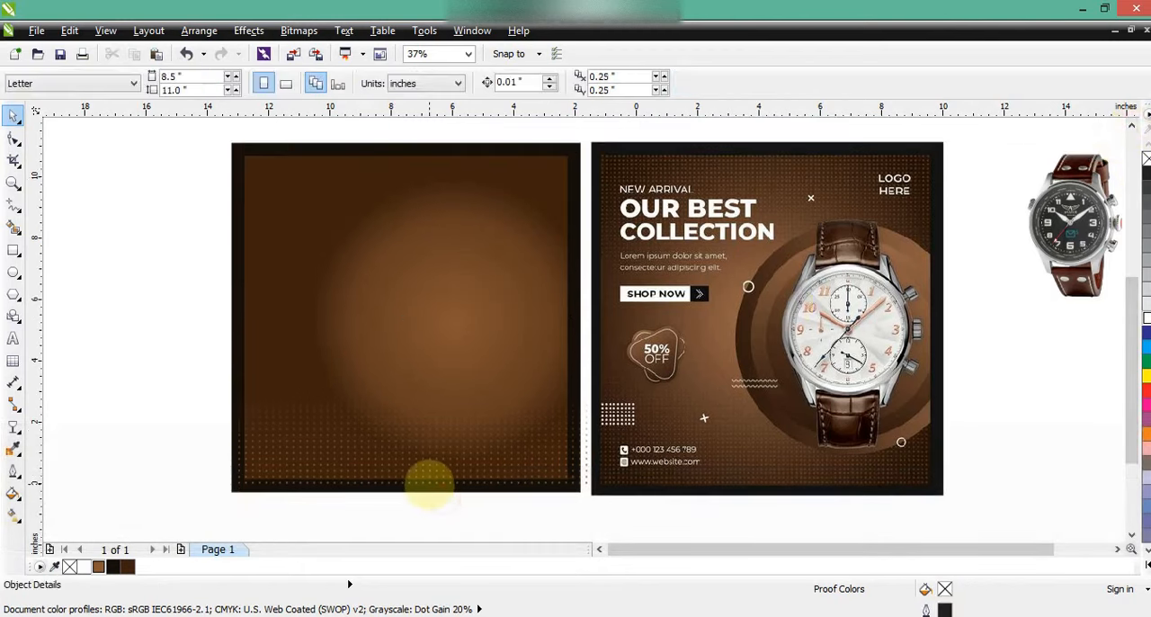
click(430, 483)
key(KP_Add)
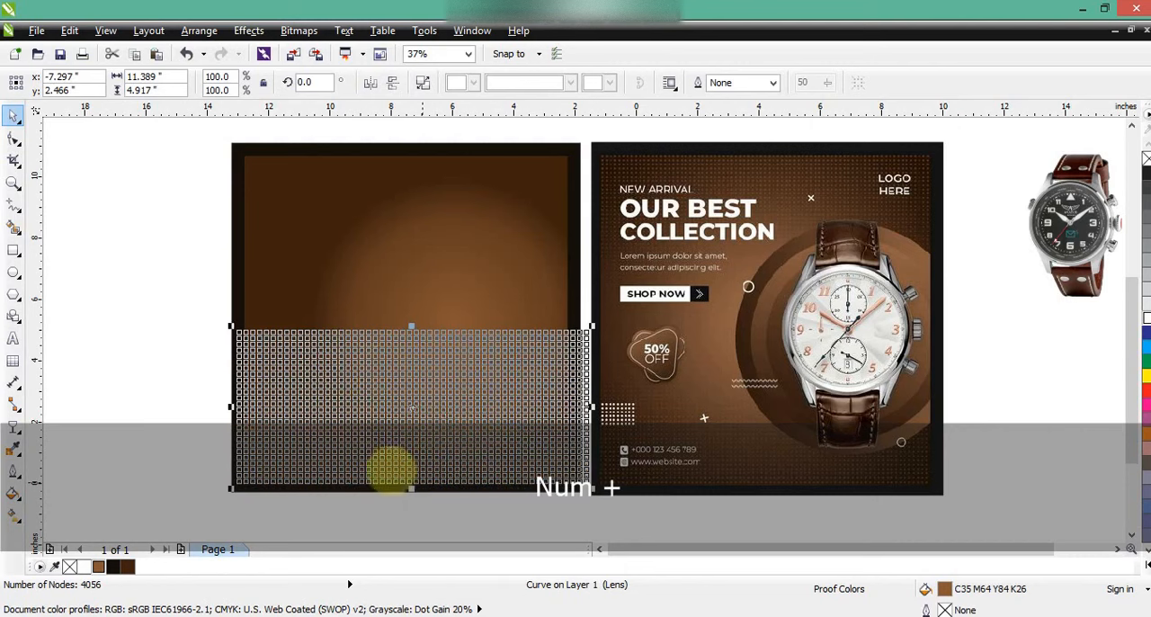
click(370, 83)
click(393, 82)
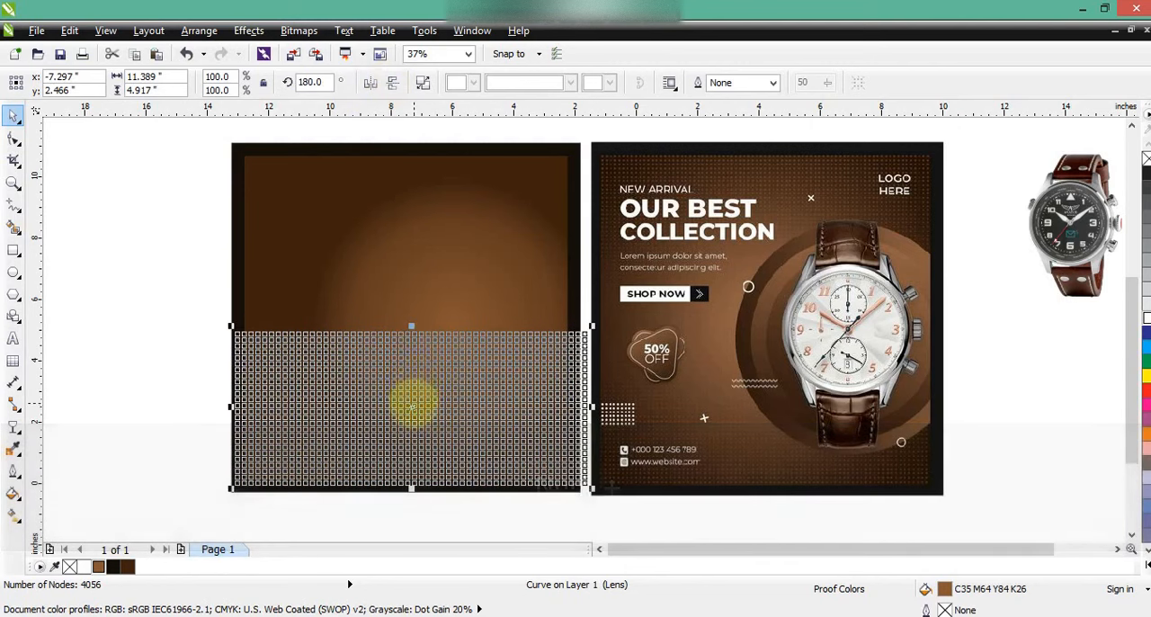
Move the mirrored dot pattern to the poster's upper edge and PowerClip both dot patterns inside the gradient rectangle
drag(414, 403, 414, 217)
click(143, 303)
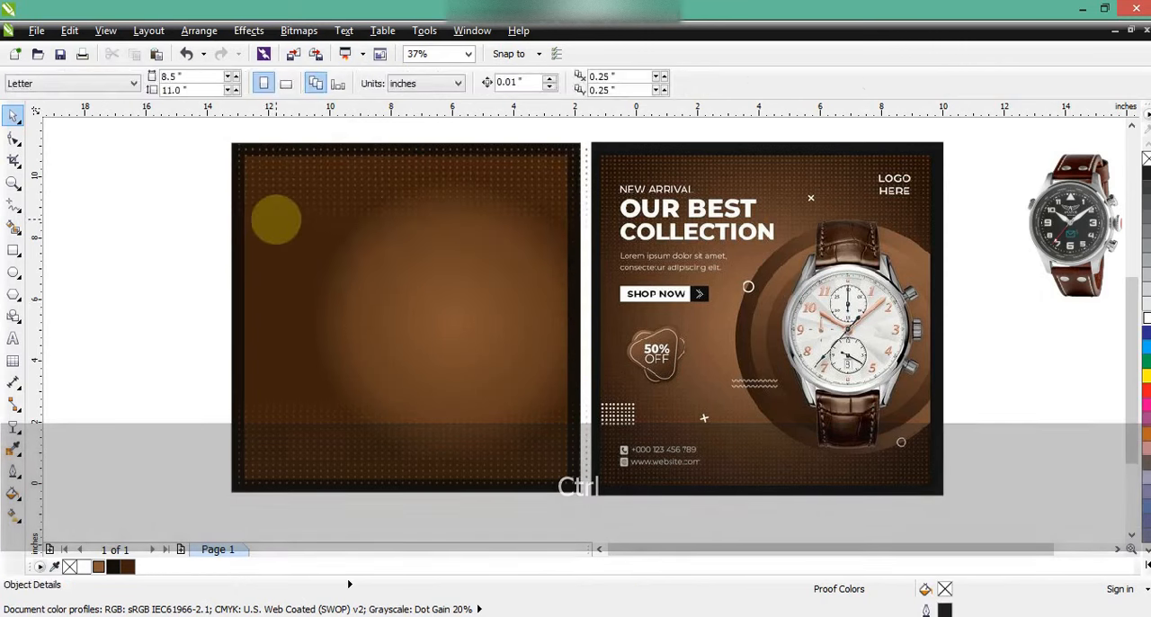
click(274, 219)
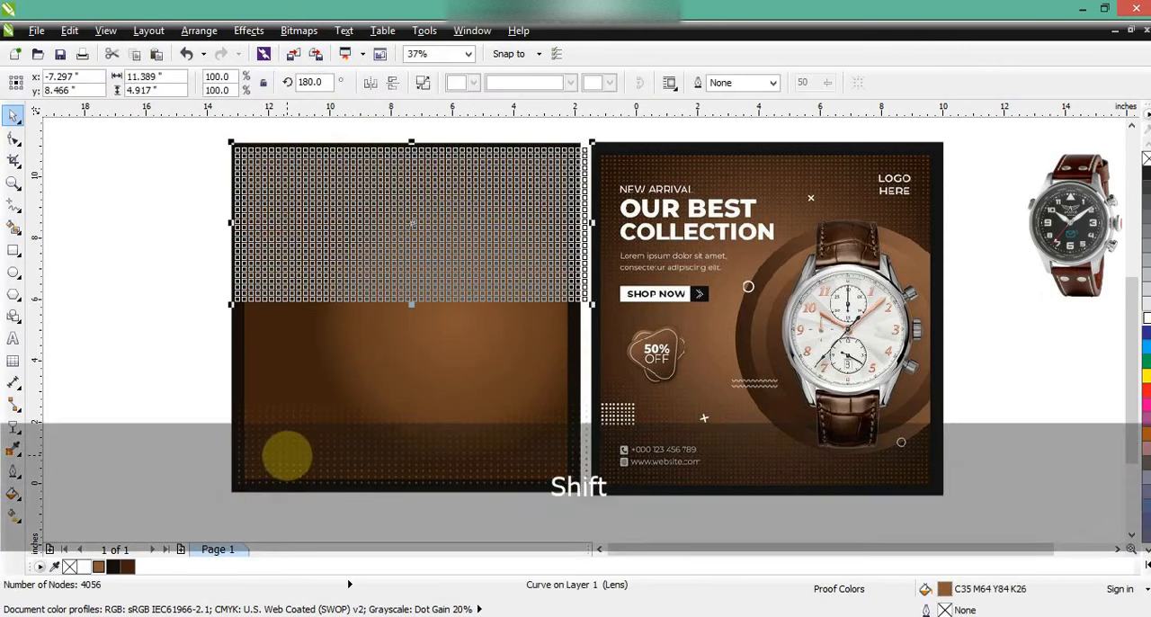
shift+click(288, 452)
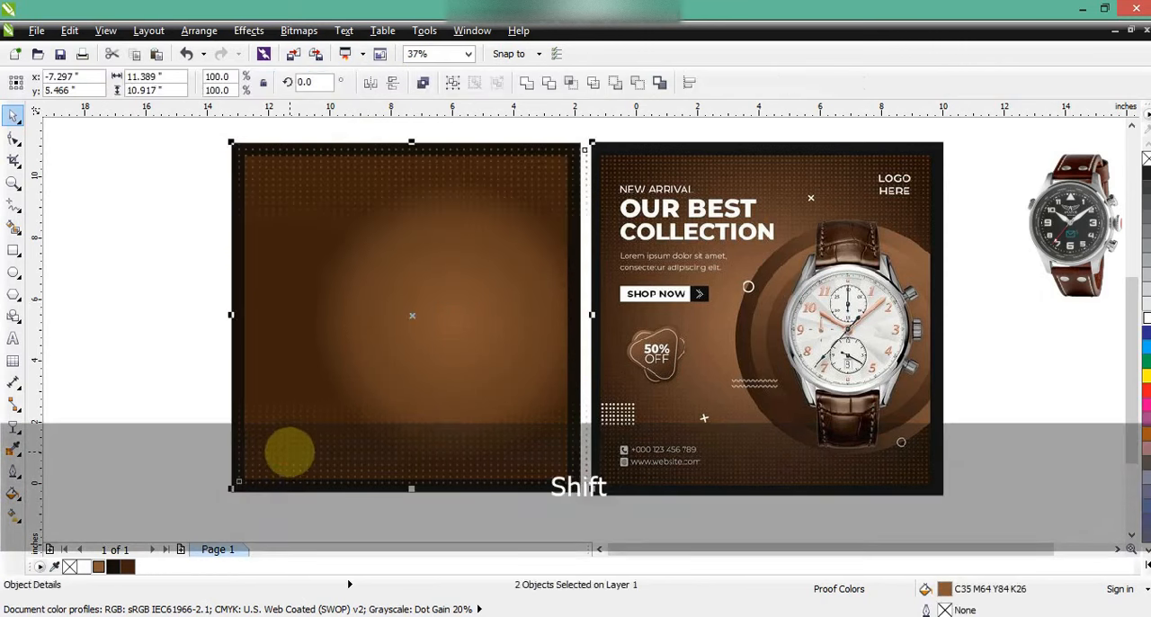
key(shift+Page_Down)
click(248, 30)
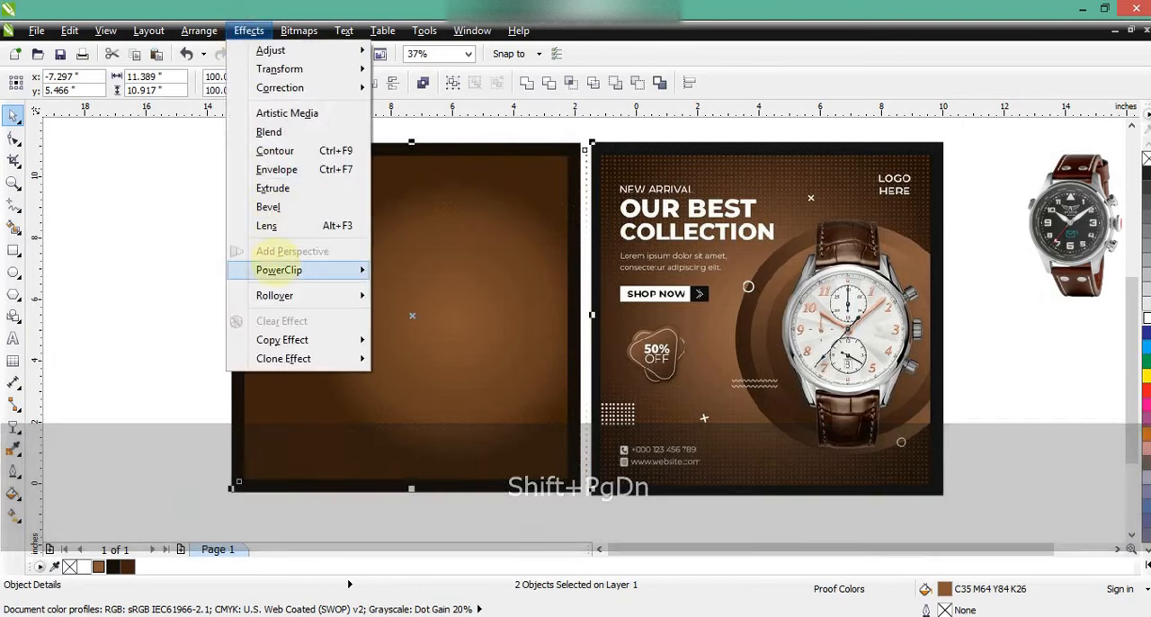
mouse_move(279, 270)
click(411, 275)
click(390, 269)
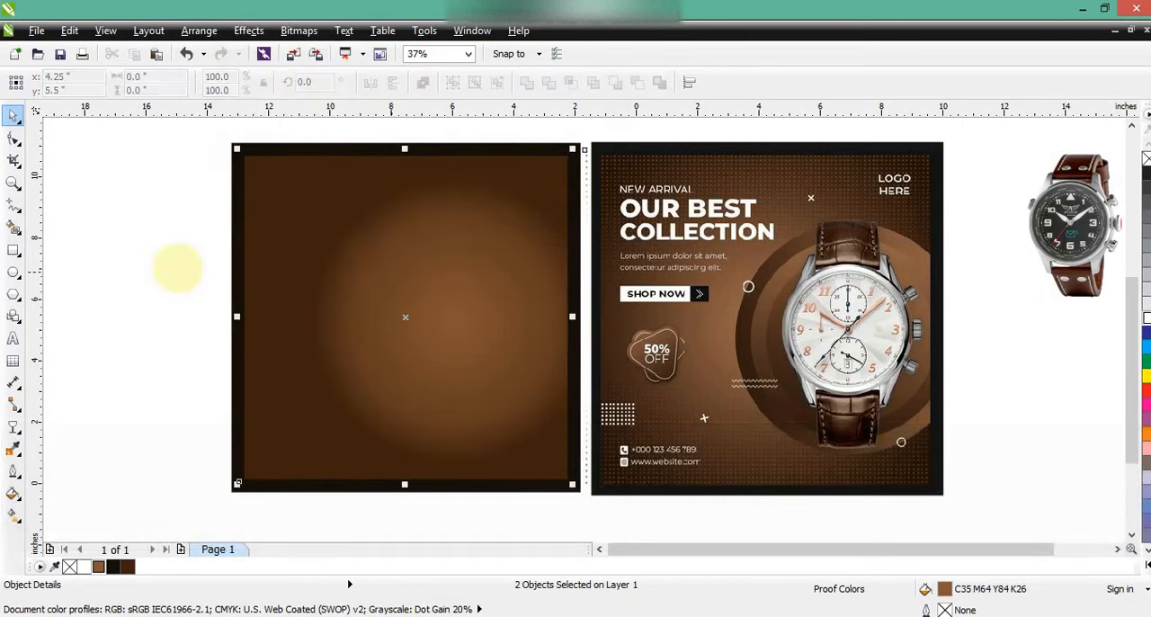
click(146, 256)
click(301, 271)
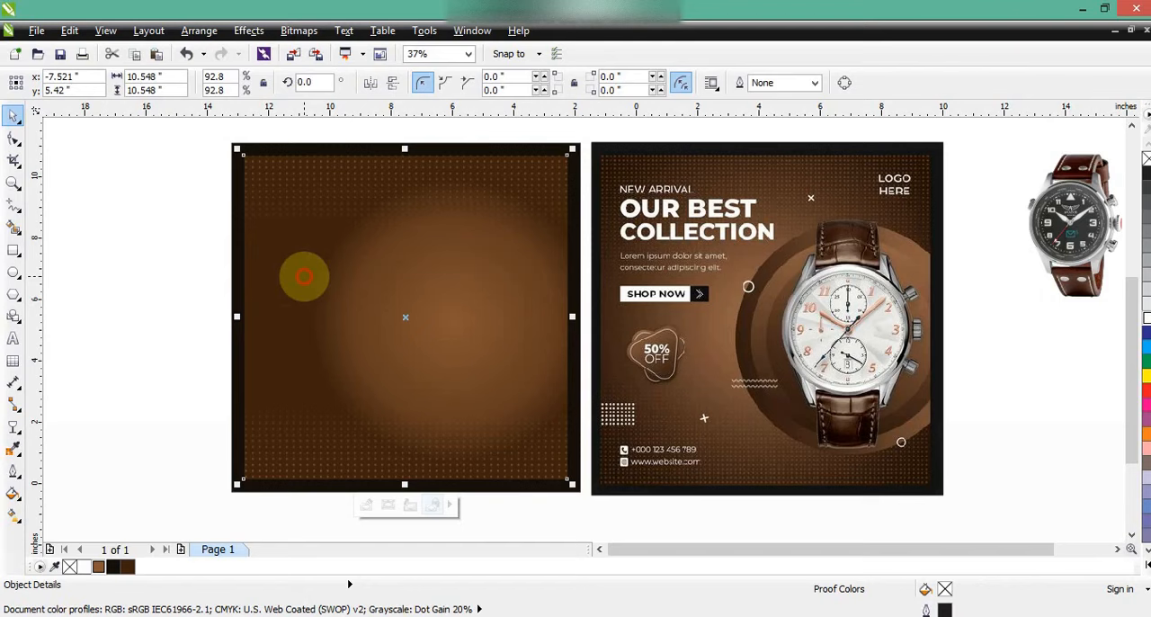
click(149, 281)
Draw a circle about 7.53 inches wide over the new poster's glow and fill it dark brown (C48 M73 Y88 K67)
click(14, 271)
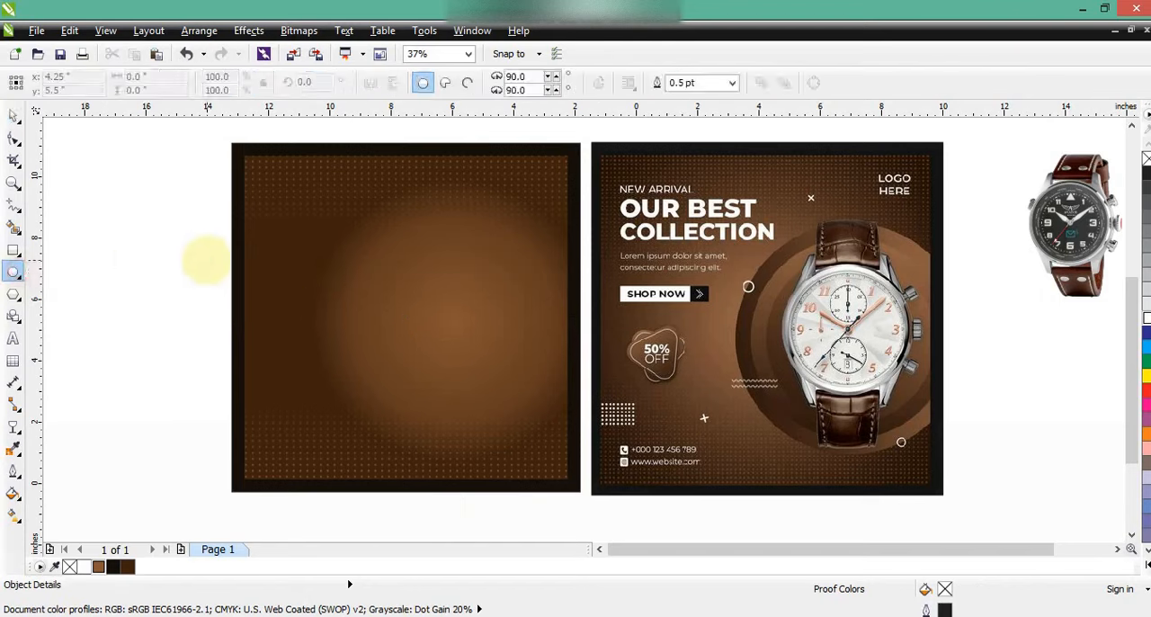
drag(304, 203, 430, 431)
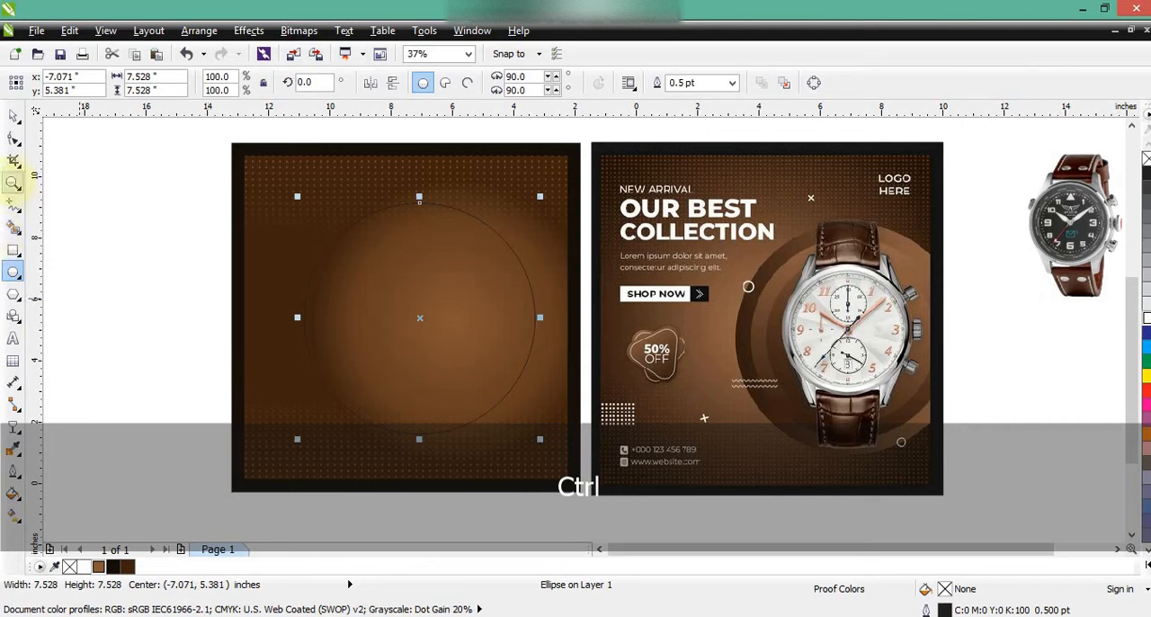
click(126, 566)
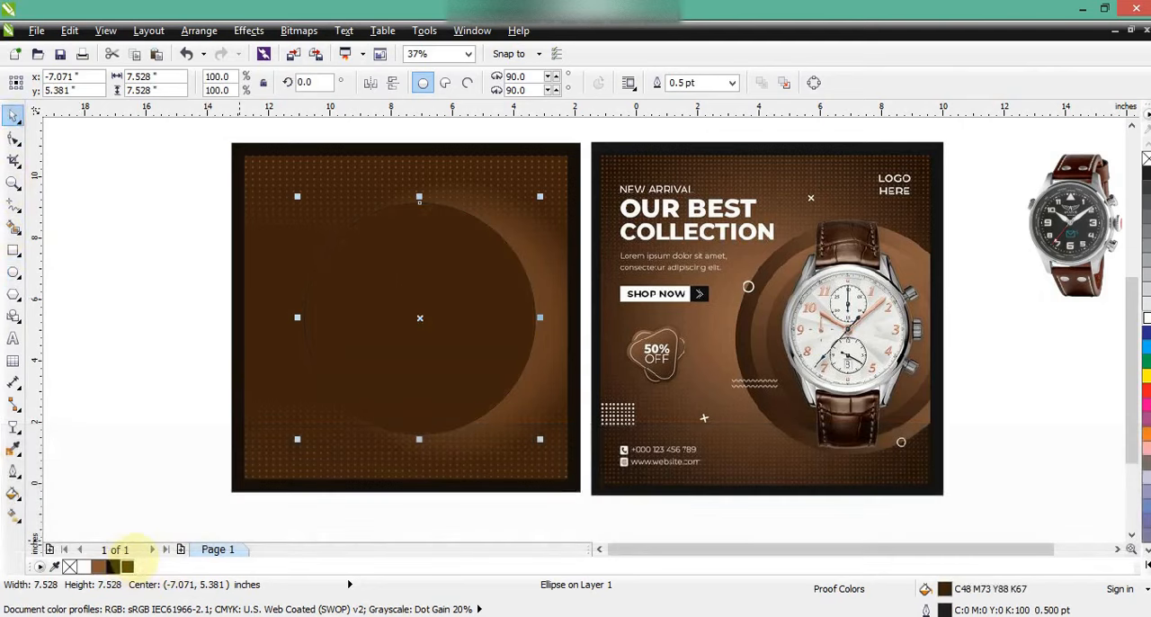
Give the circle a horizontal linear gradient running from dark brown on its left side to lighter brown at its right edge
click(12, 514)
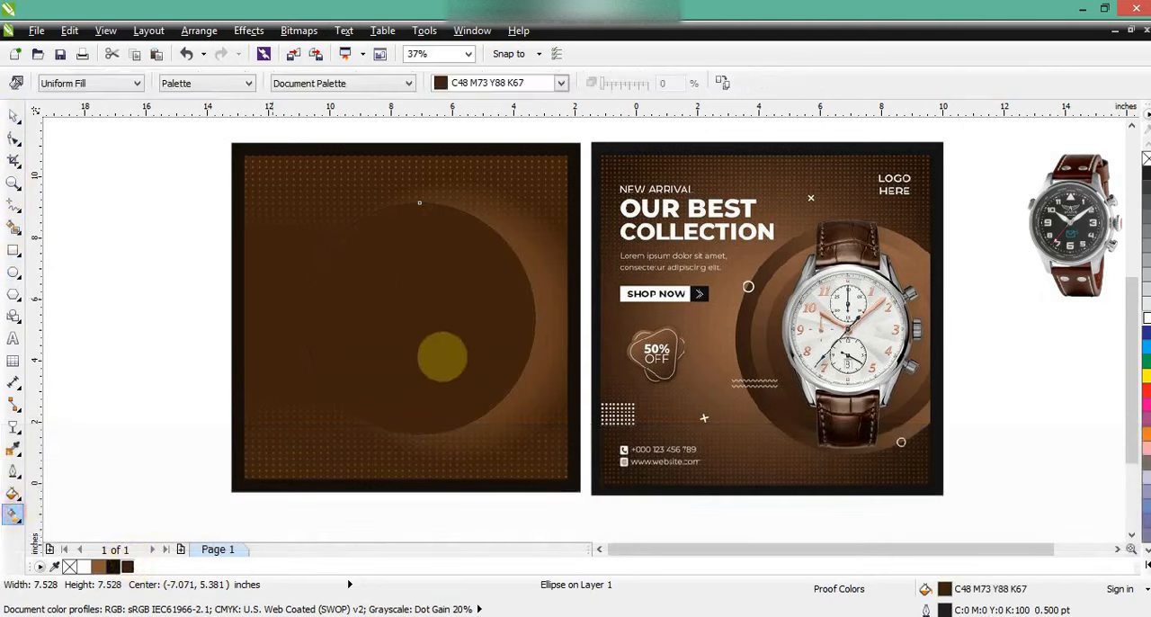
drag(309, 313, 525, 306)
drag(526, 305, 533, 312)
drag(313, 314, 357, 313)
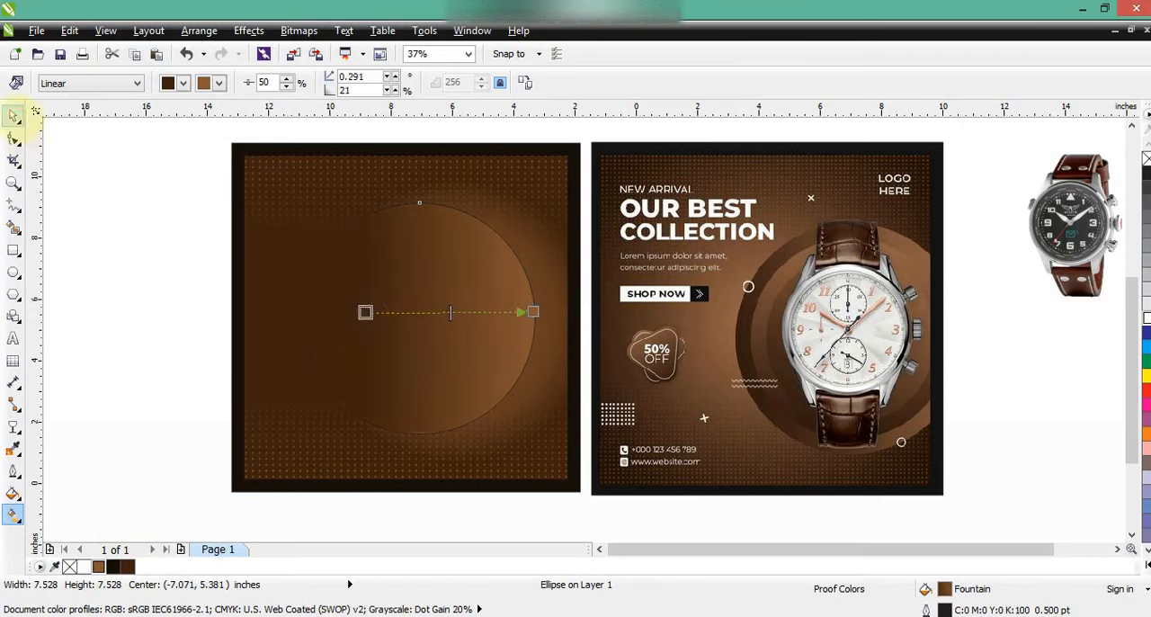
Resize the gradient circle to about 7.31 inches and shift it right so it slightly overlaps the poster's right border
click(13, 115)
drag(337, 249, 387, 251)
drag(590, 199, 543, 297)
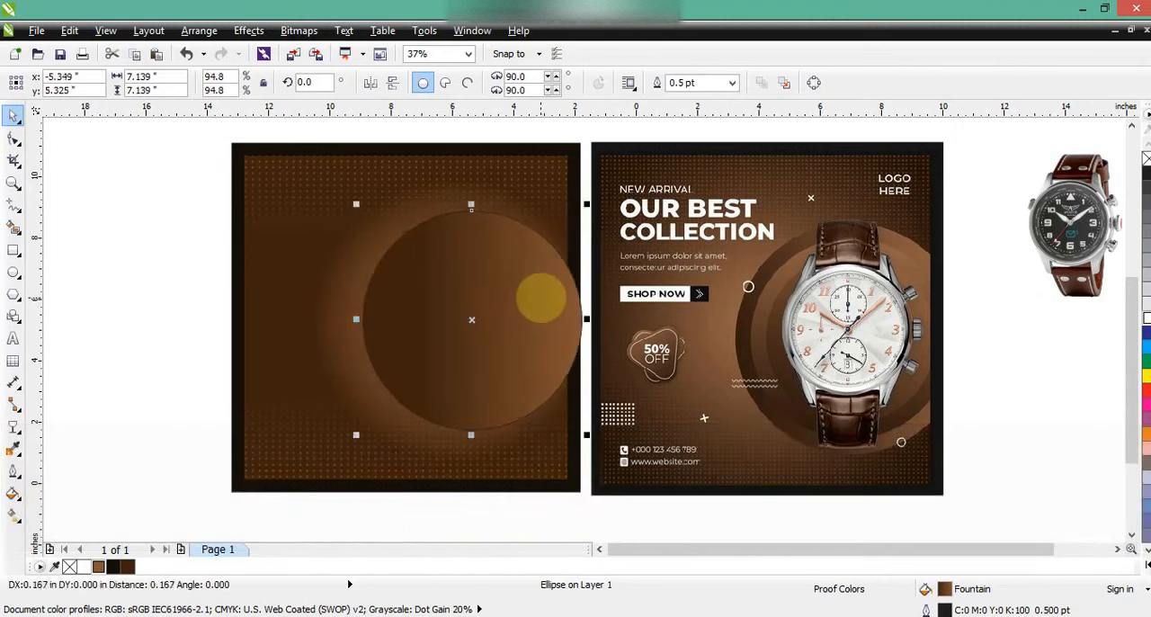
drag(356, 436, 350, 440)
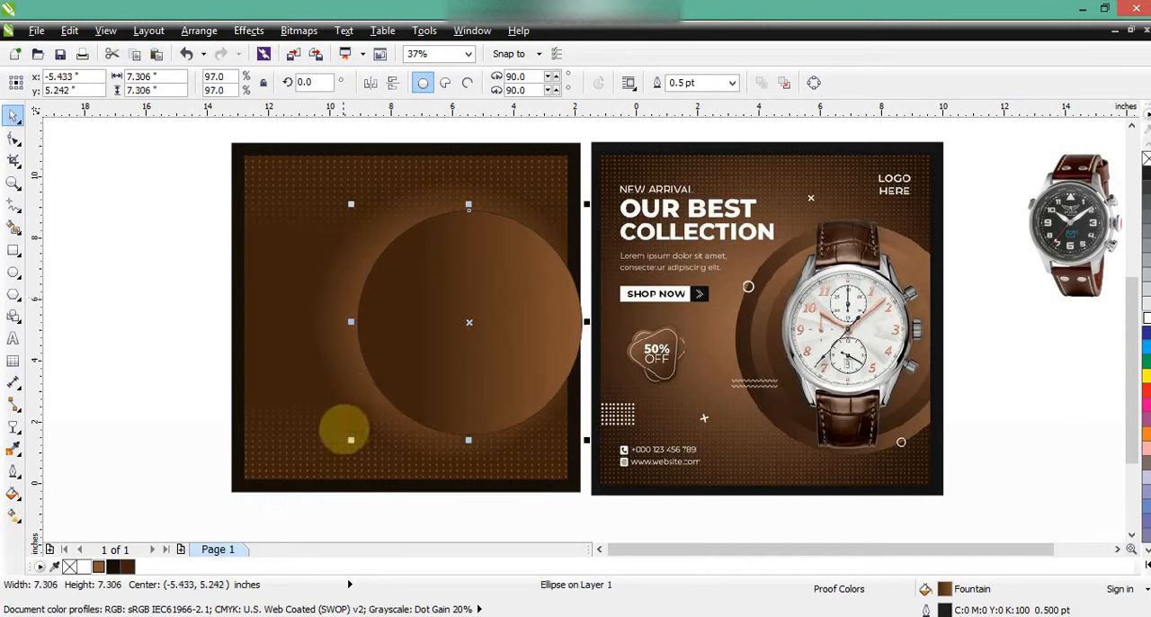
key(Left)
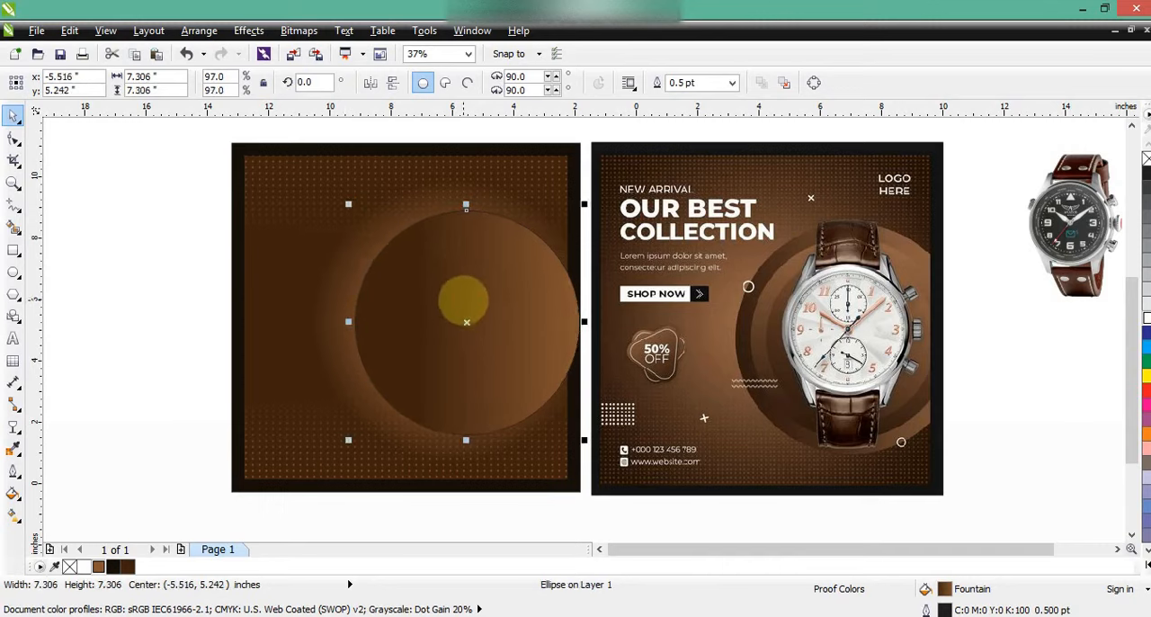
Add two smaller concentric copies of the gradient circle, the innermost about 5.19 inches wide, mirroring each copy horizontally
key(KP_Add)
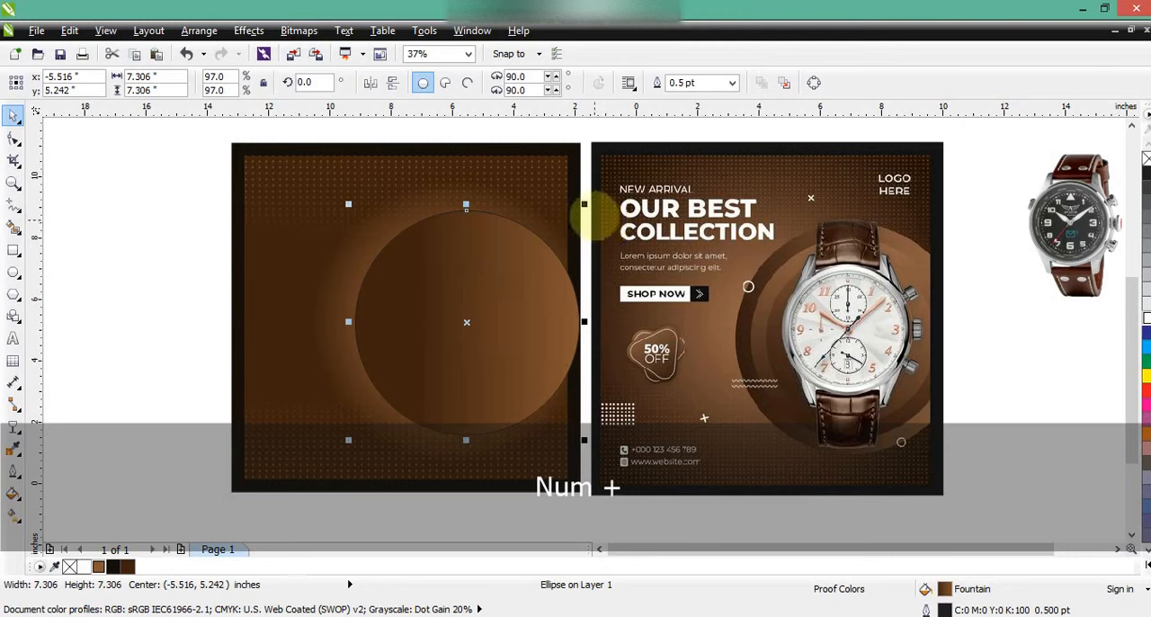
drag(583, 201, 573, 217)
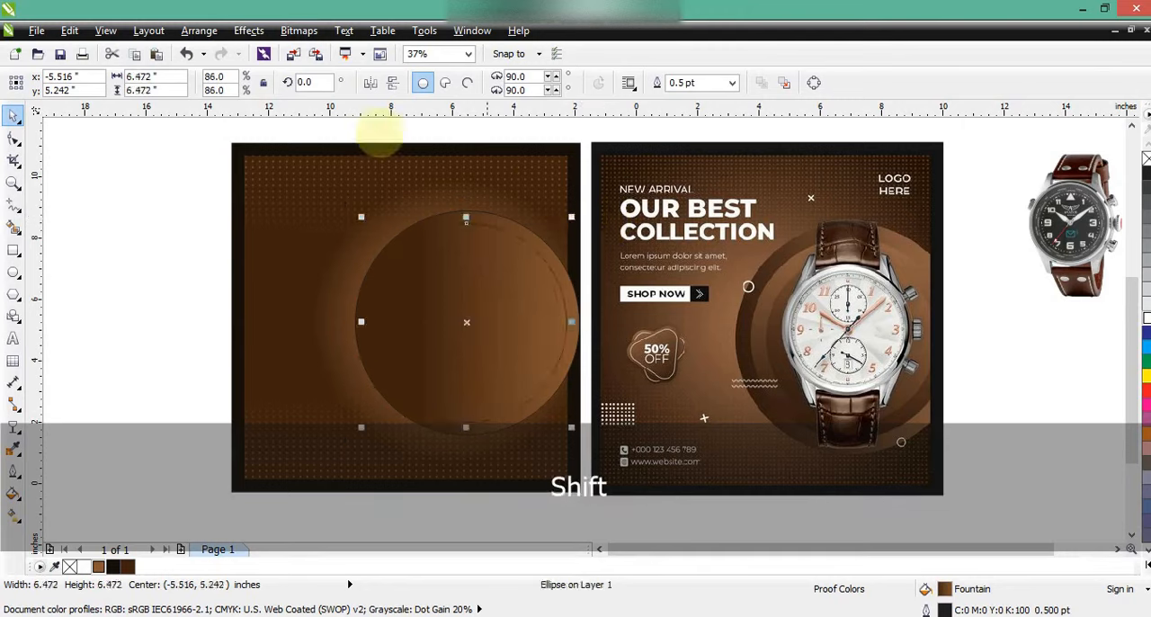
click(370, 82)
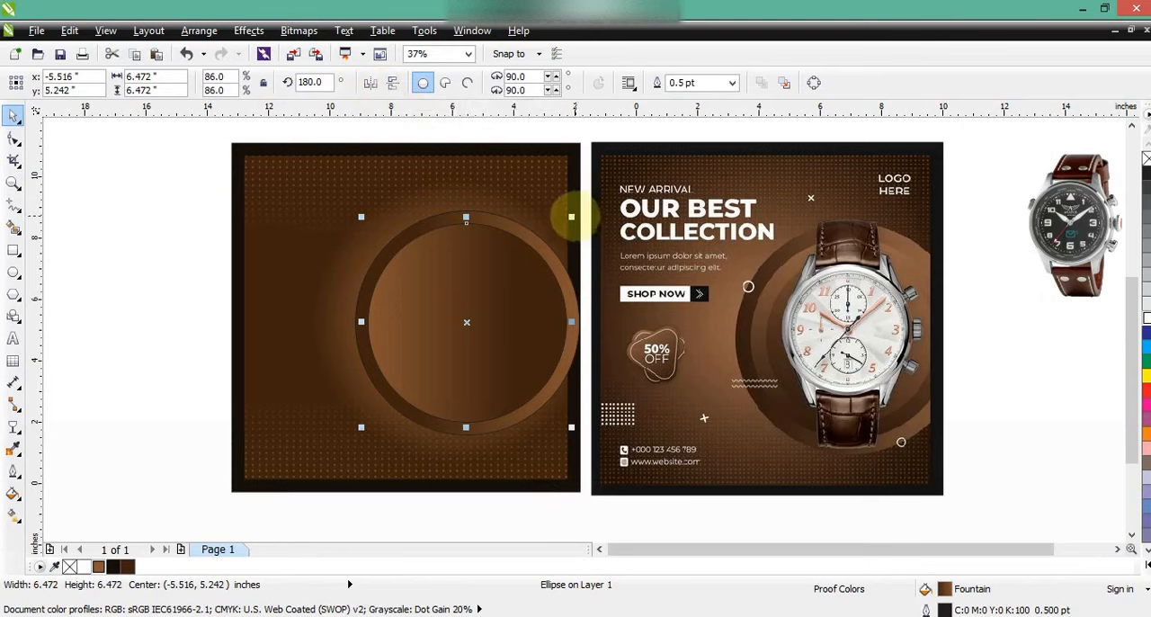
drag(571, 217, 559, 239)
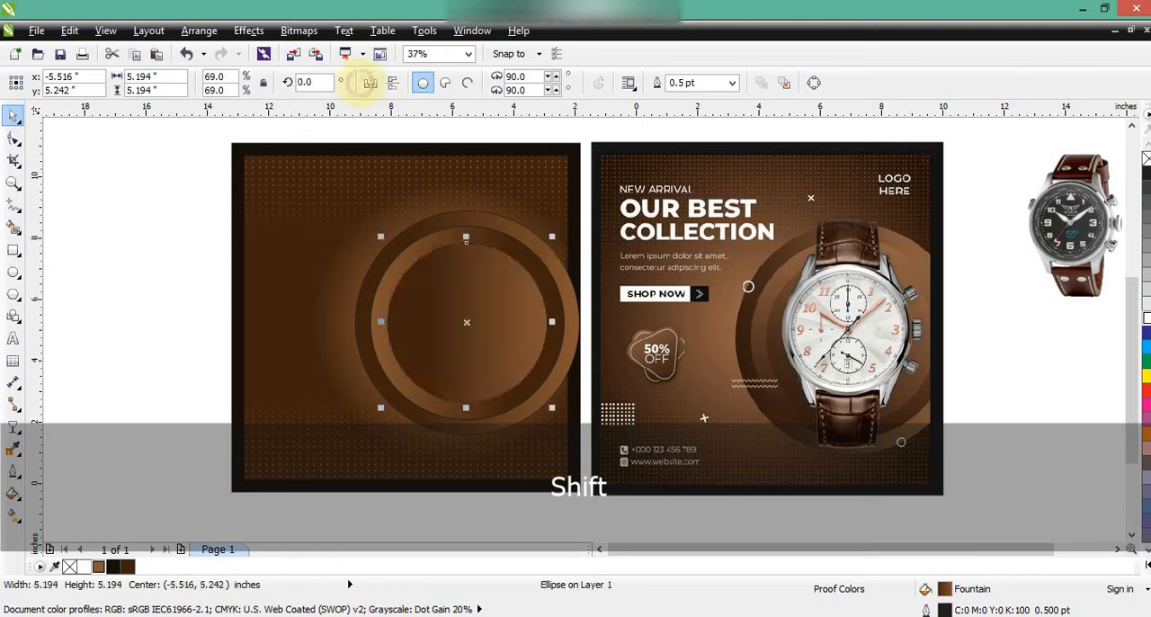
Remove the outlines of the three concentric circles and shift them about 0.17 inch to the right
drag(158, 196, 576, 448)
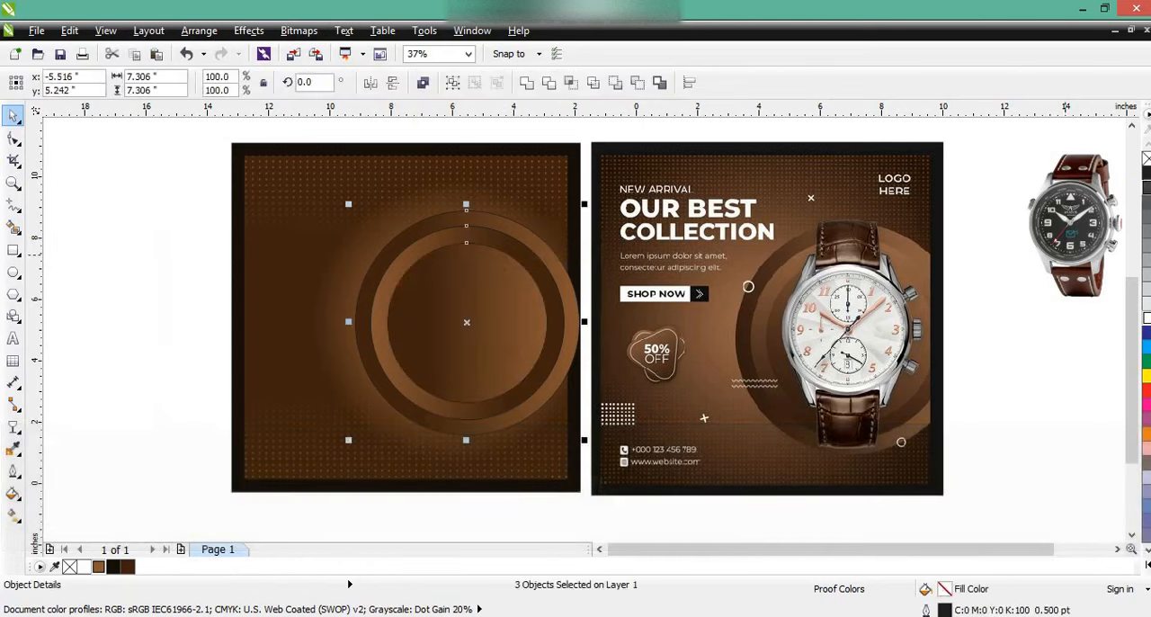
right_click(1144, 158)
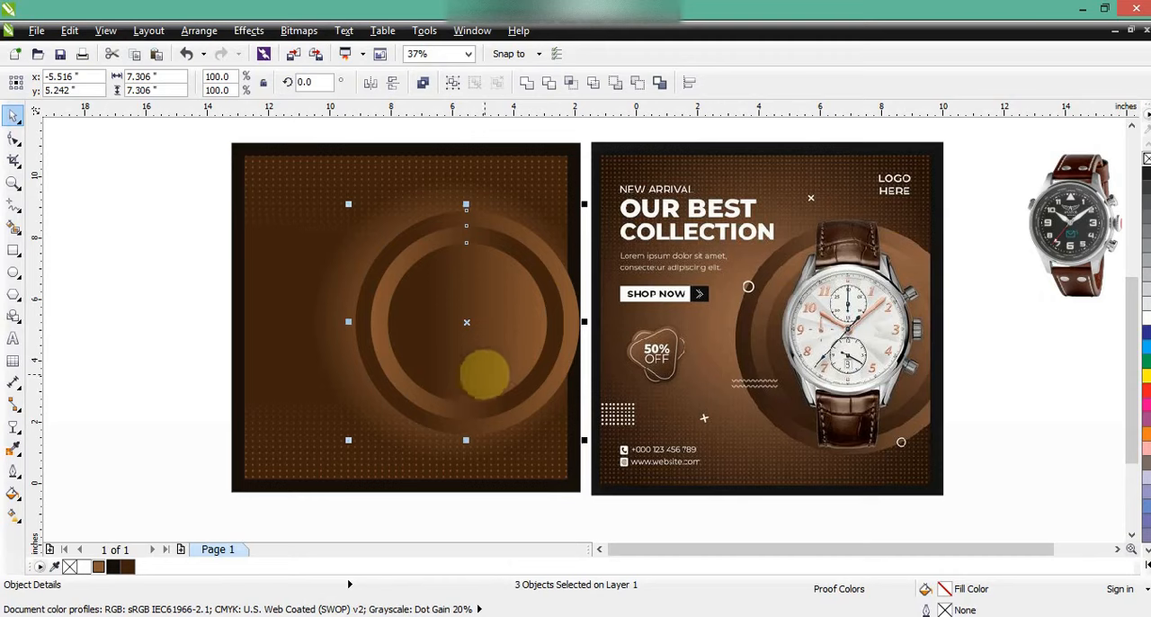
drag(484, 375, 490, 375)
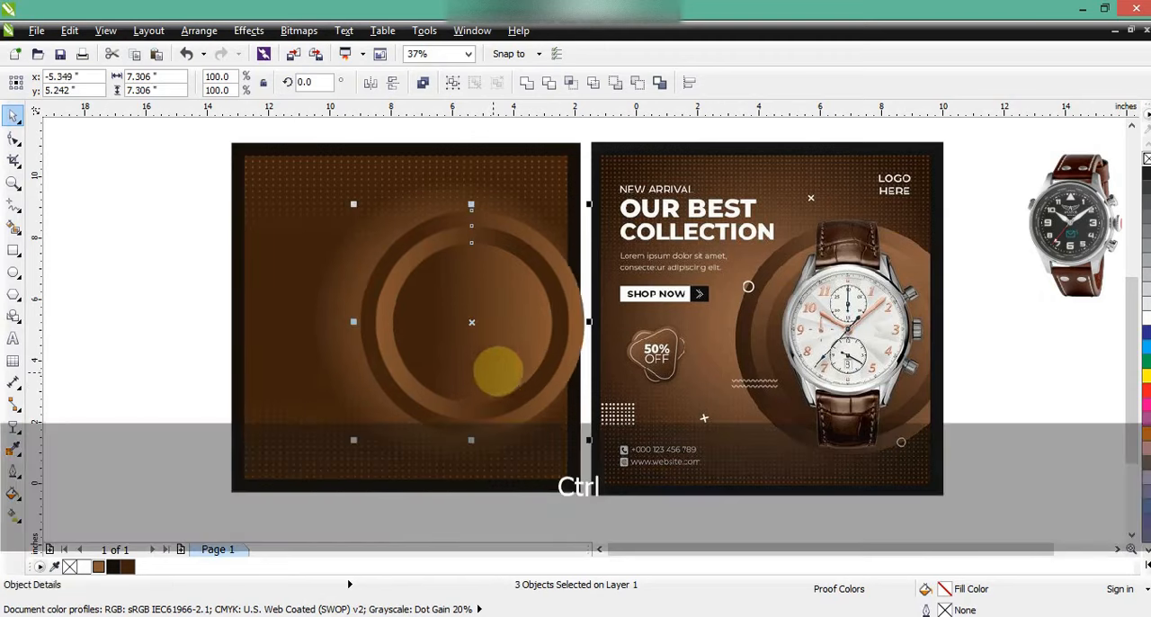
PowerClip the three concentric circles inside the poster's gradient rectangle
click(249, 31)
mouse_move(360, 270)
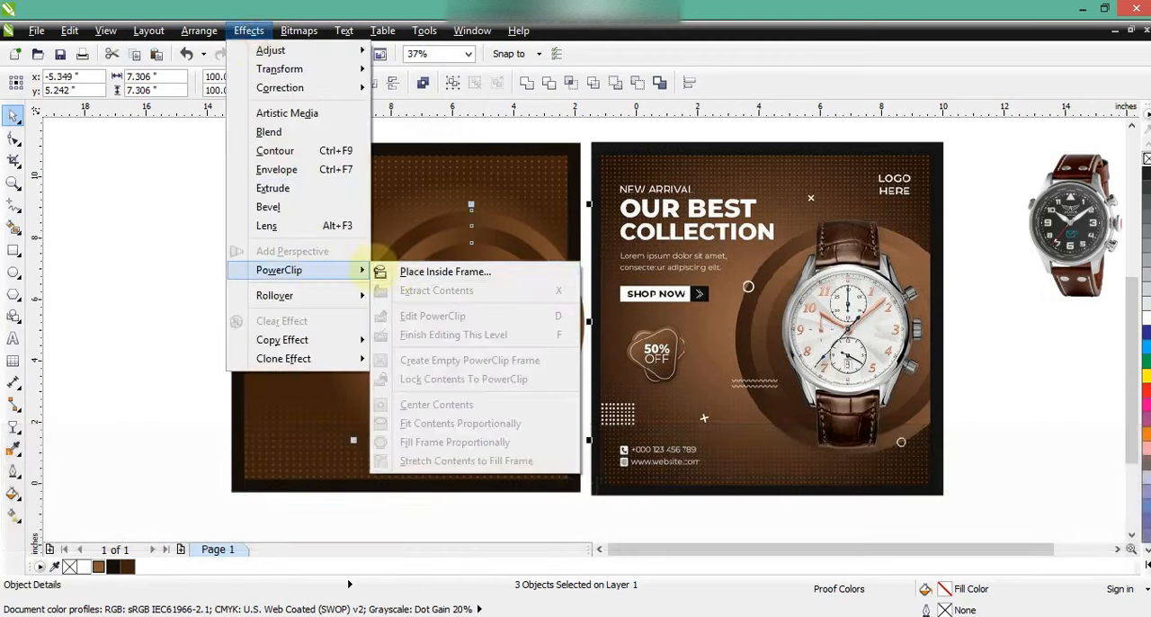
click(423, 271)
Bring the black-dial watch photo to the front, enlarge it to about 7.85 inches and centre it over the concentric circles
key(shift+Page_Up)
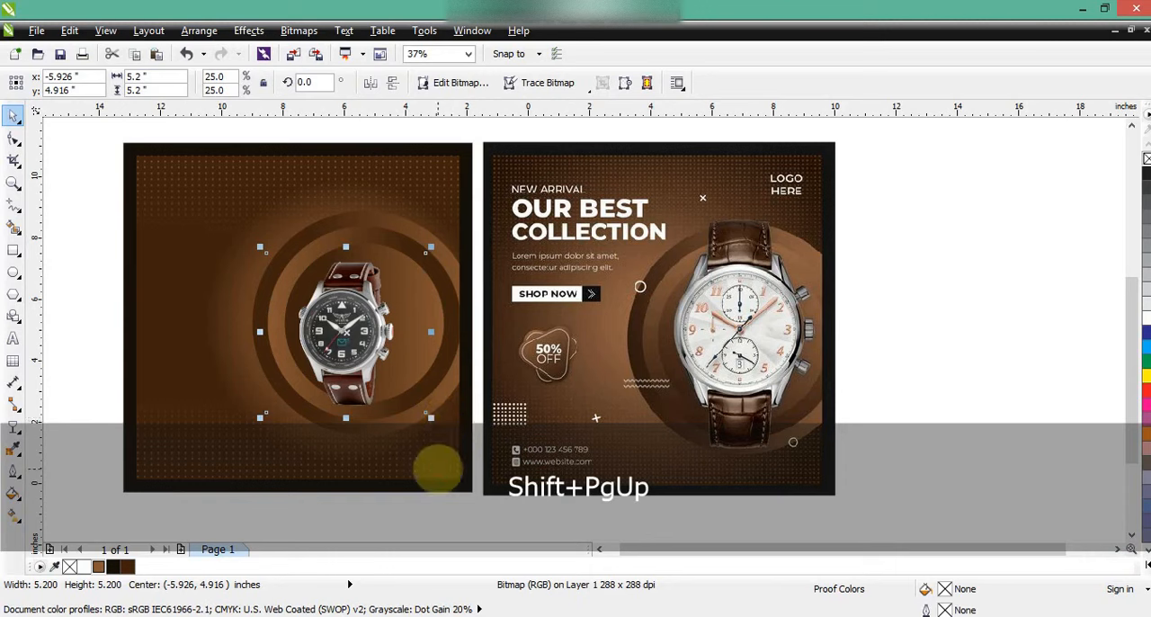
shift+click(566, 462)
key(shift+F2)
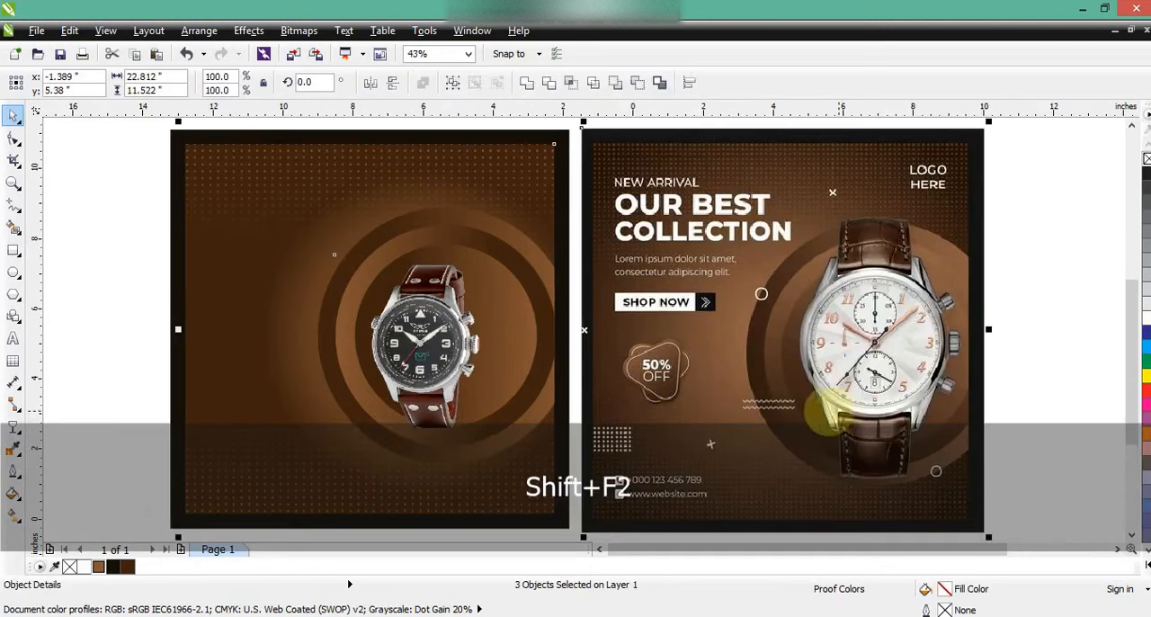
key(Escape)
click(476, 287)
mouse_move(518, 253)
mouse_down()
mouse_move(580, 194)
mouse_move(581, 179)
mouse_move(571, 185)
mouse_up()
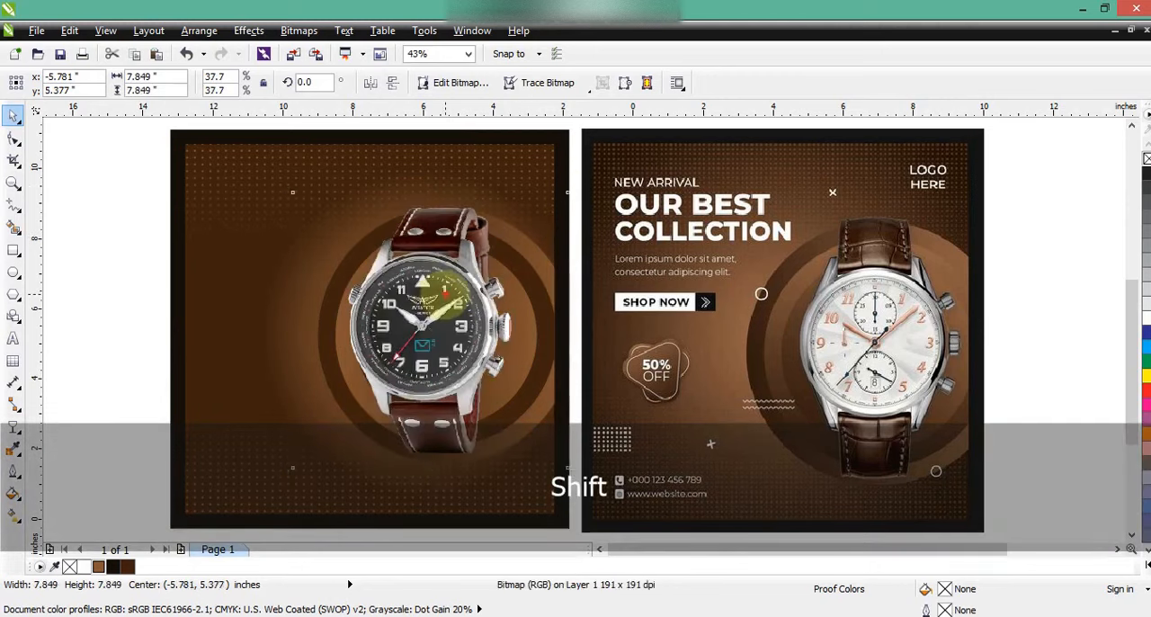
drag(444, 301, 447, 303)
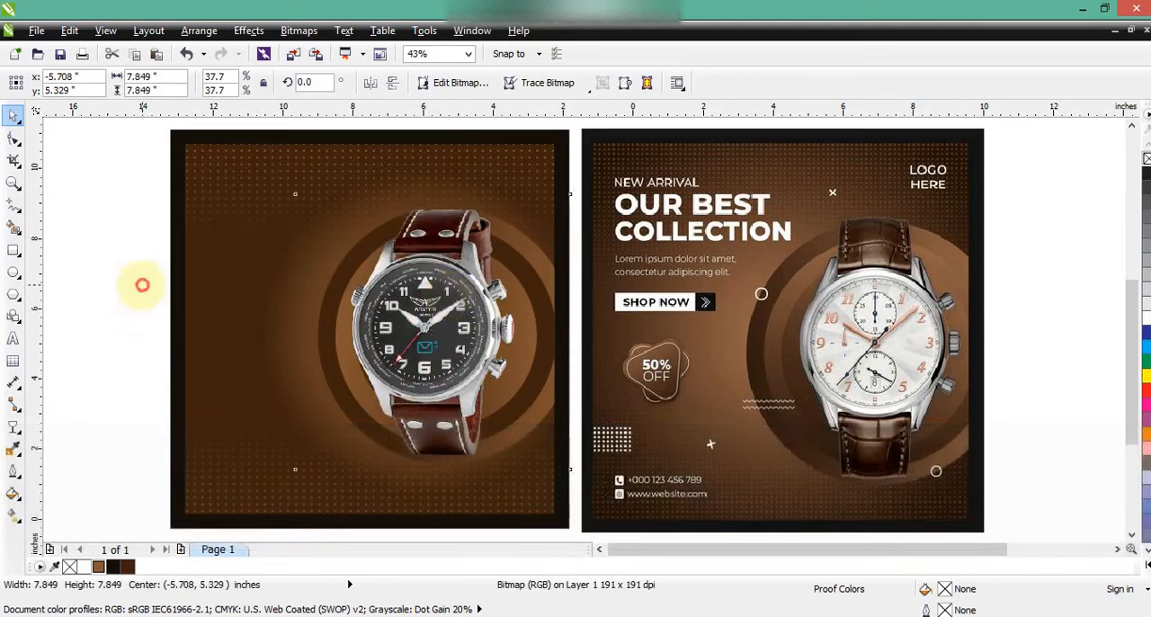
click(142, 284)
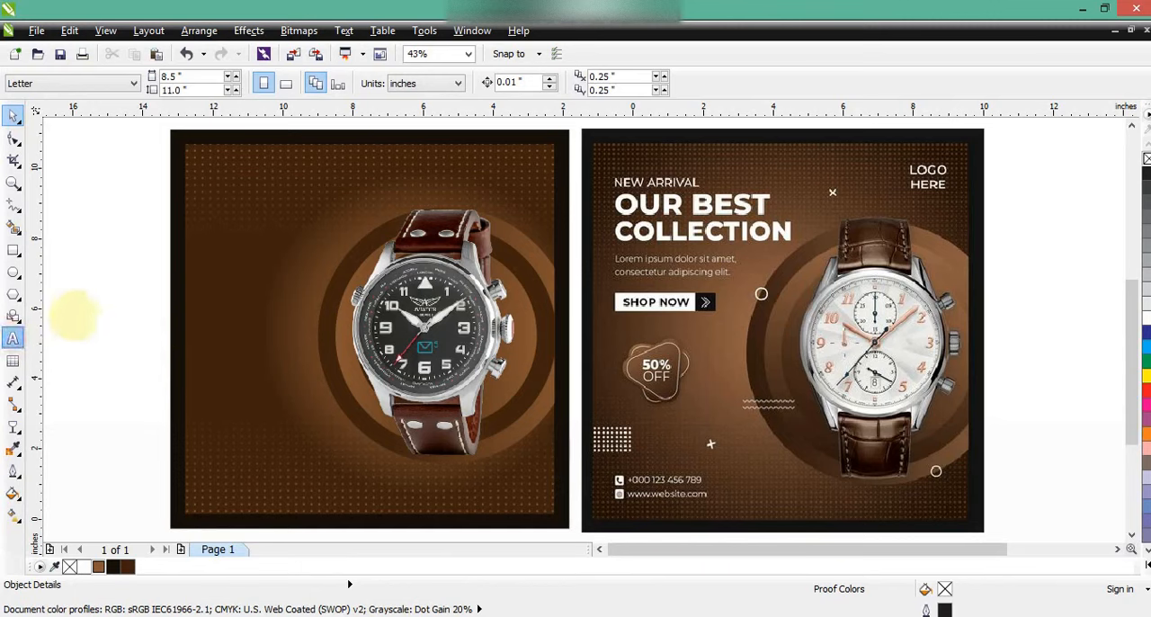
Add the three-line text "NEW ARRIVAL / OUR BEST / COLLECTION" in the empty area left of the new poster
click(74, 310)
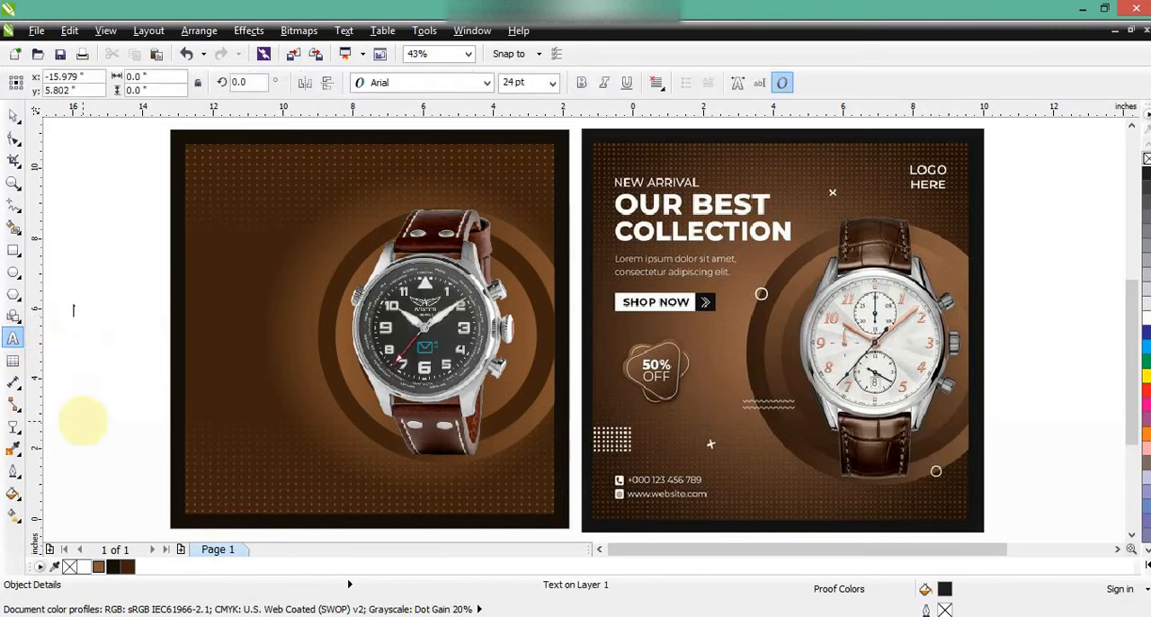
text(NEW ARRI)
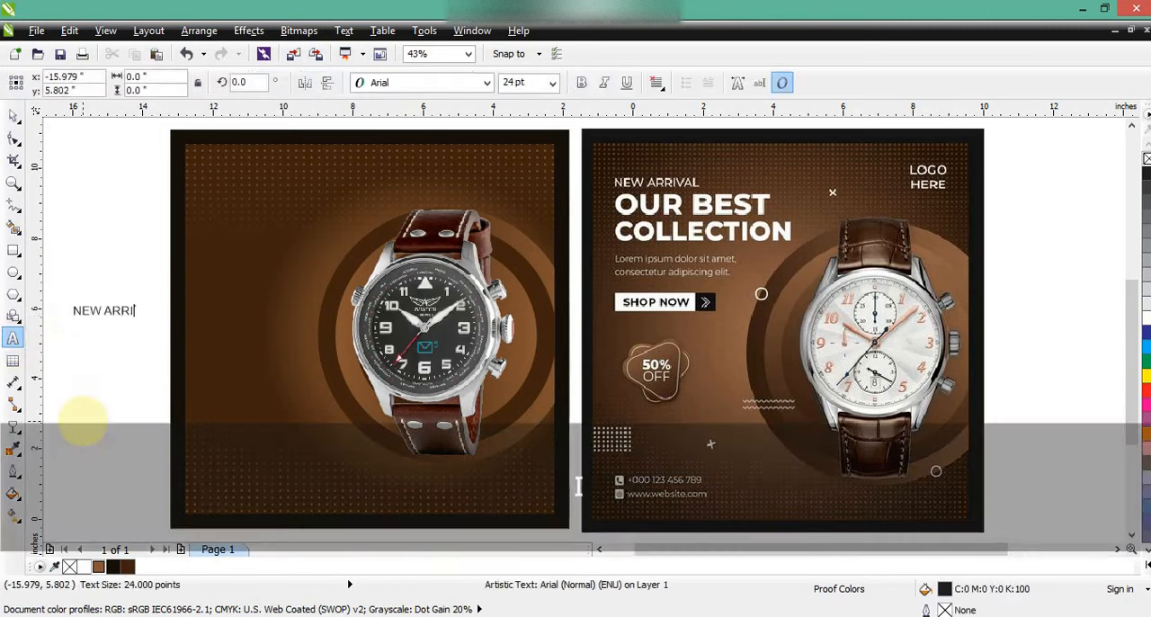
text(VAL OUR B)
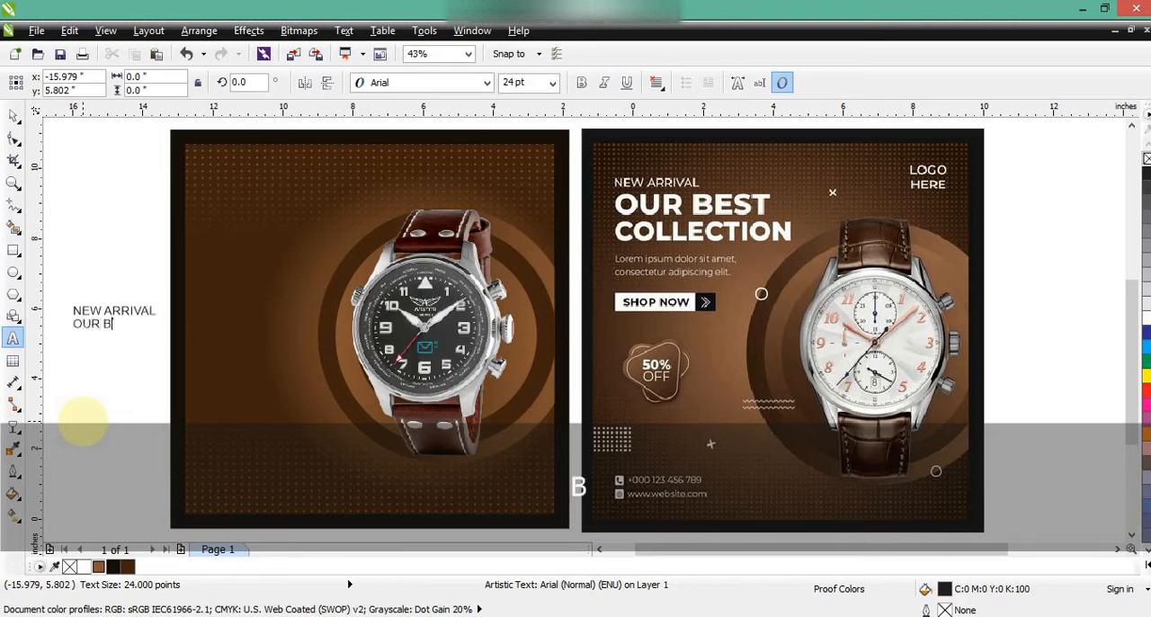
text(EST)
key(Return)
text(COLLEC)
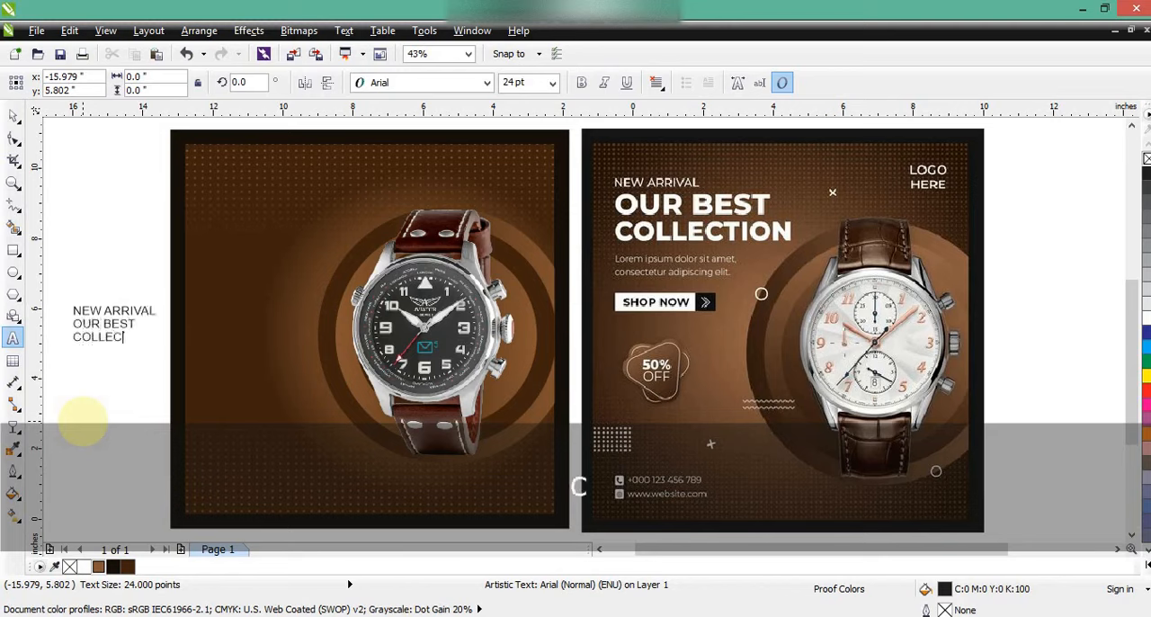
text(TION)
click(13, 115)
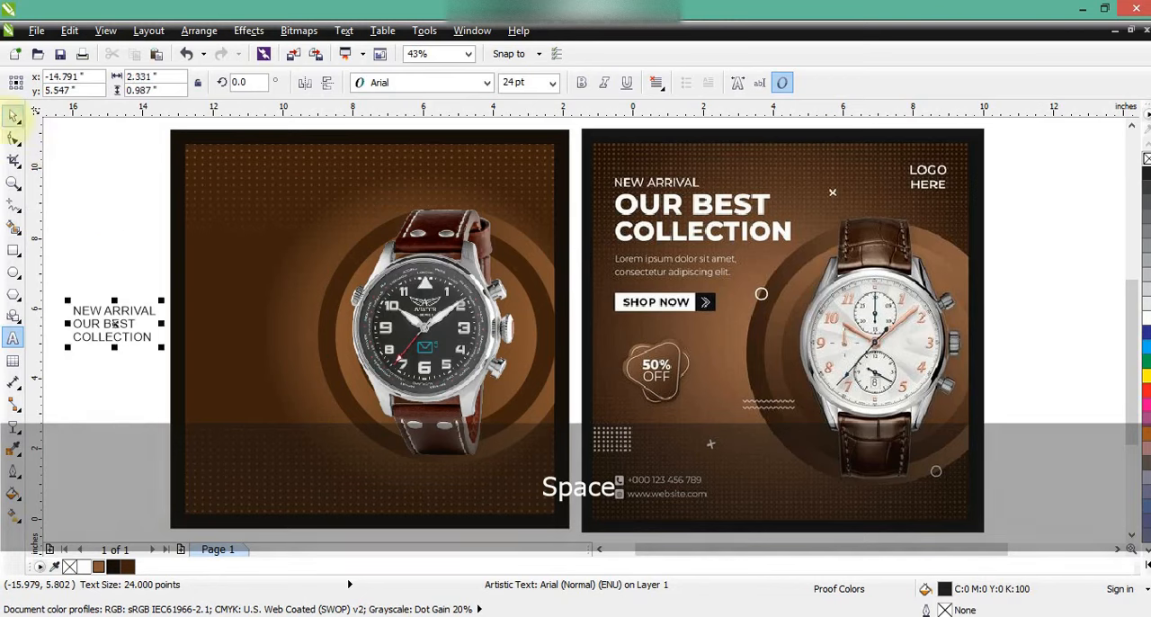
Set the headline text's font to Arial Black and break it apart into separate lines
click(423, 83)
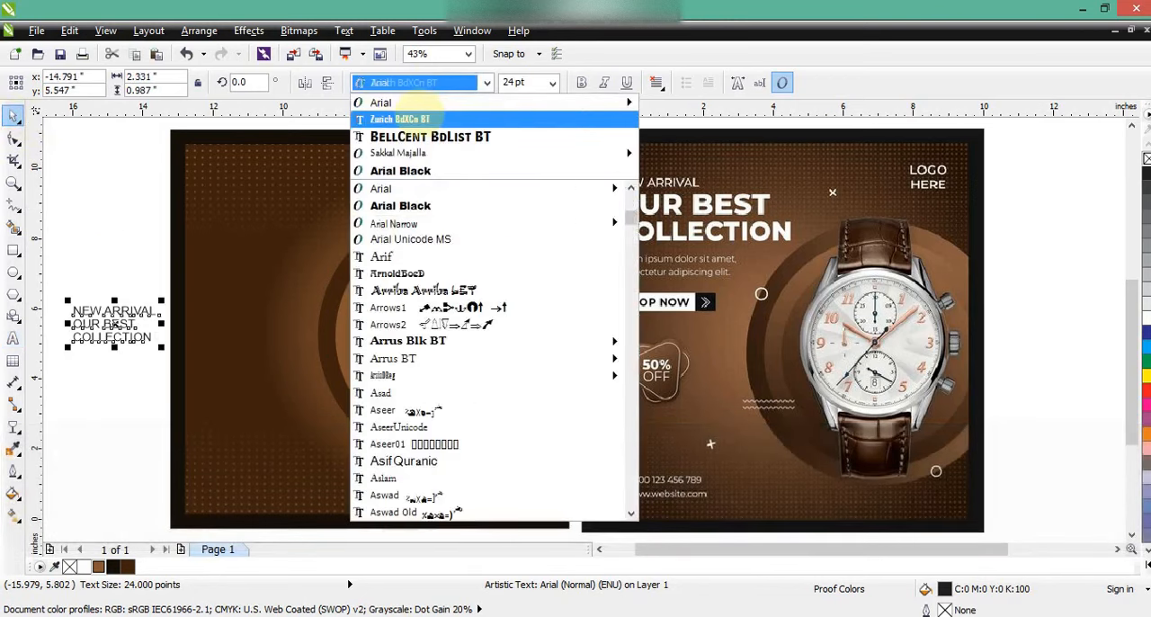
click(401, 171)
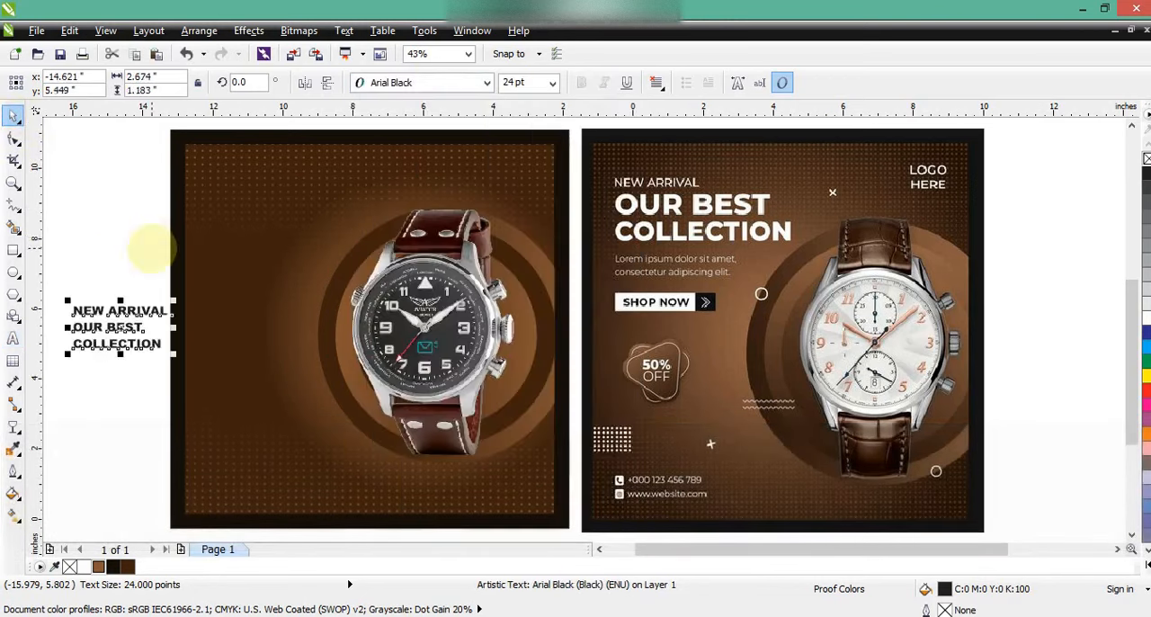
key(ctrl+k)
key(Escape)
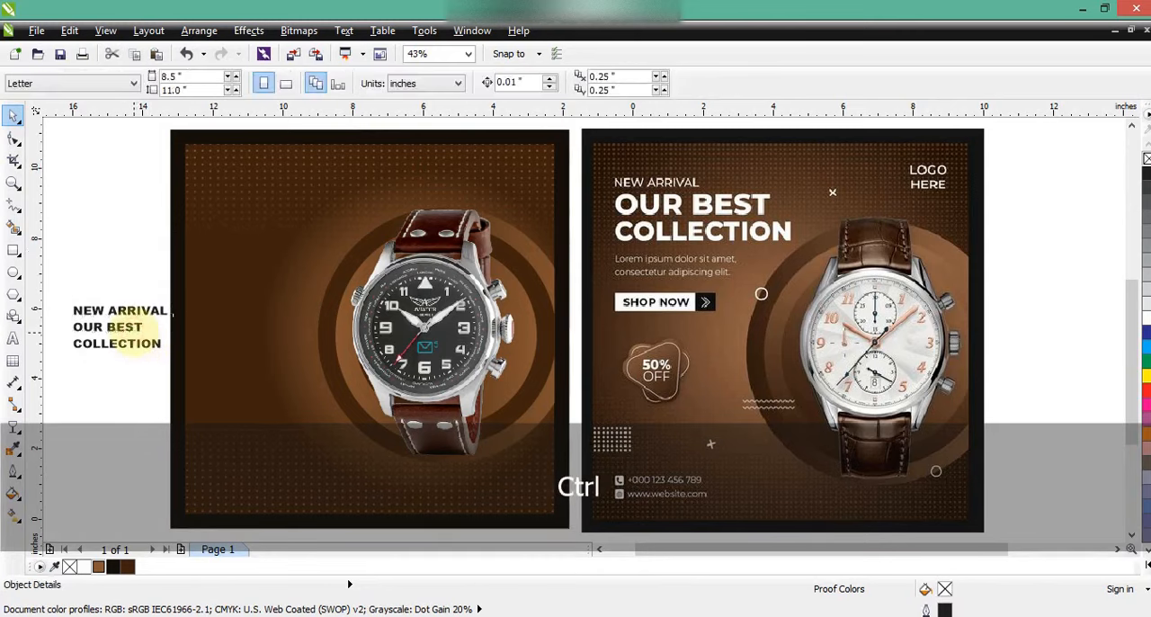
Move "OUR BEST" and "COLLECTION" onto the new poster's upper-left area, enlarge them to about 51 pt and fill them white
ctrl+click(126, 329)
key(shift)
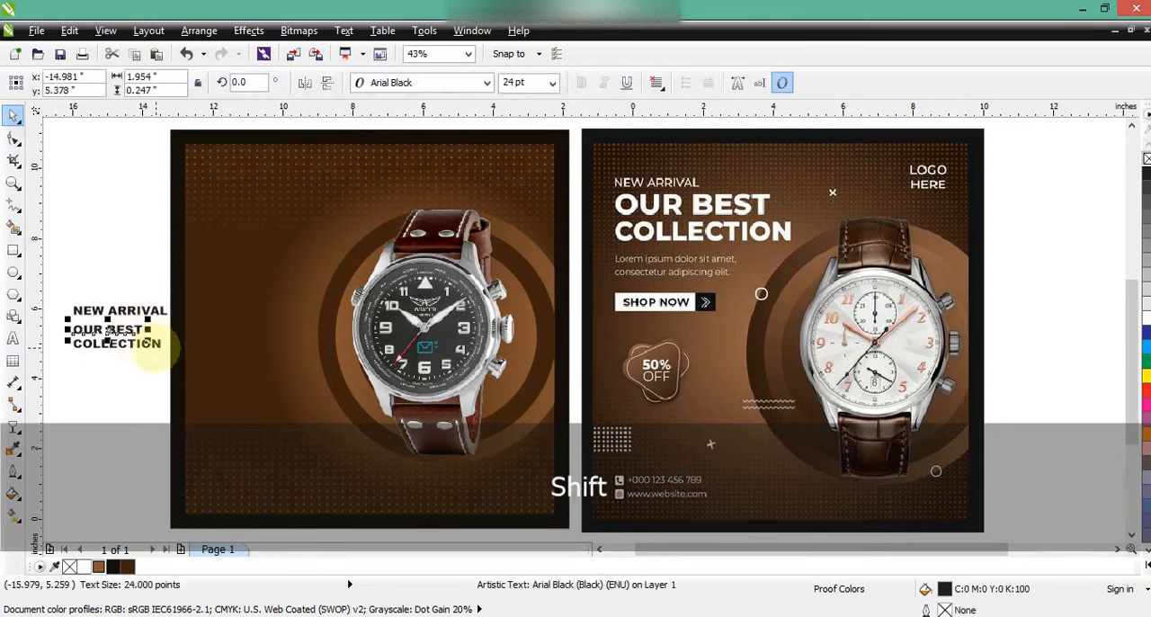
shift+click(155, 347)
drag(154, 347, 277, 212)
drag(287, 219, 358, 244)
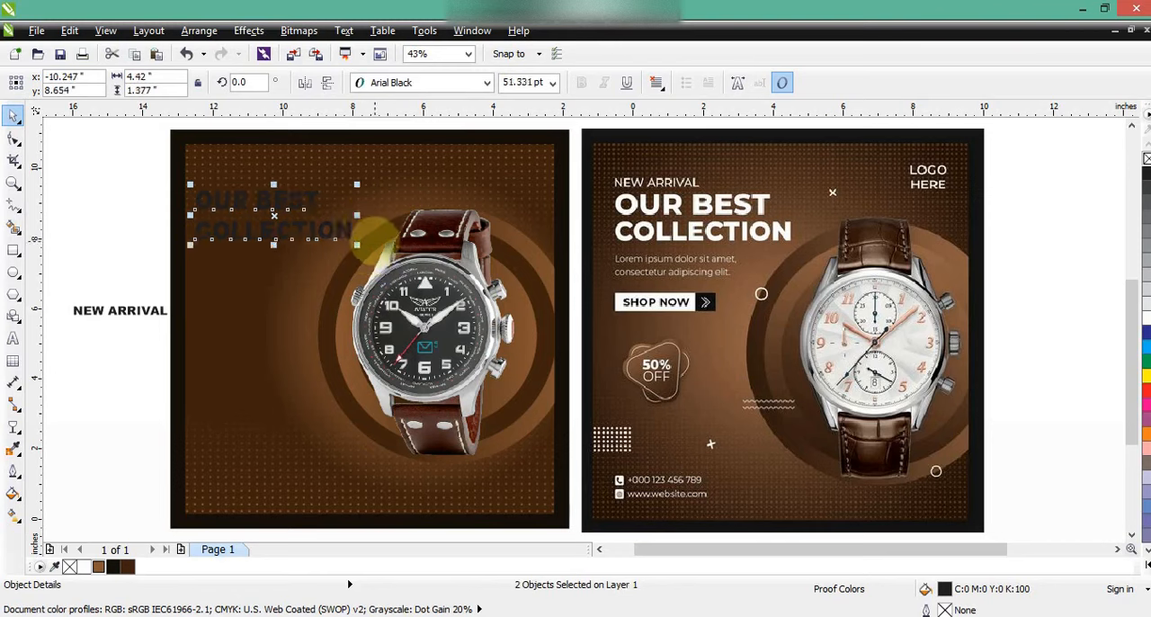
click(84, 567)
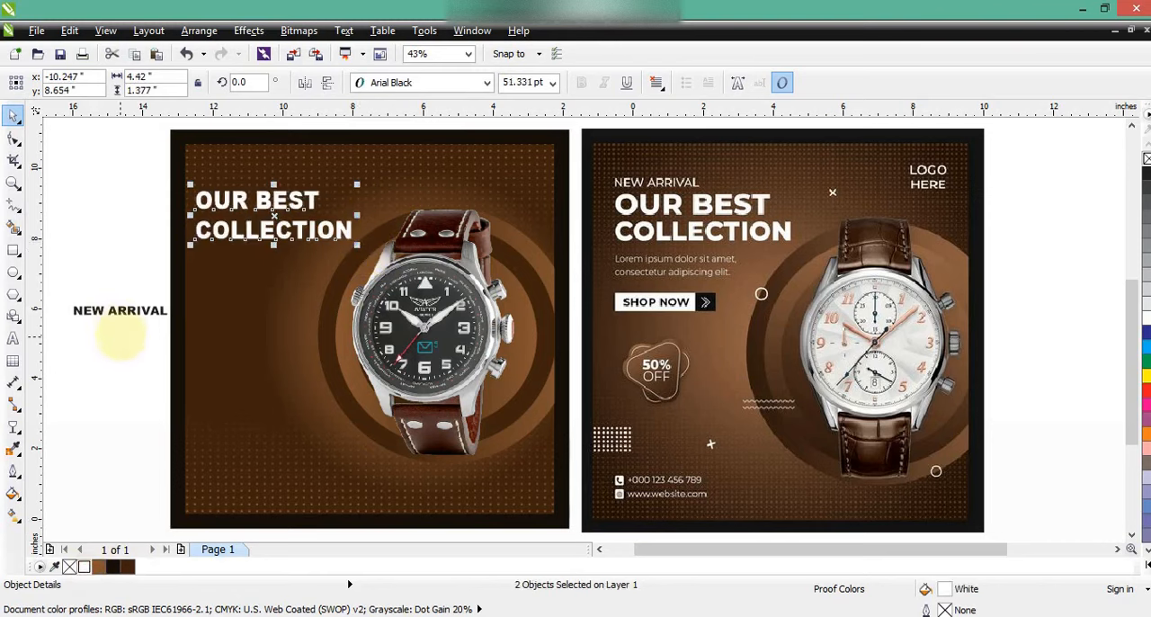
Place "NEW ARRIVAL" just above "OUR BEST", set it in bold Arial and fill it white
click(115, 334)
drag(119, 310, 246, 180)
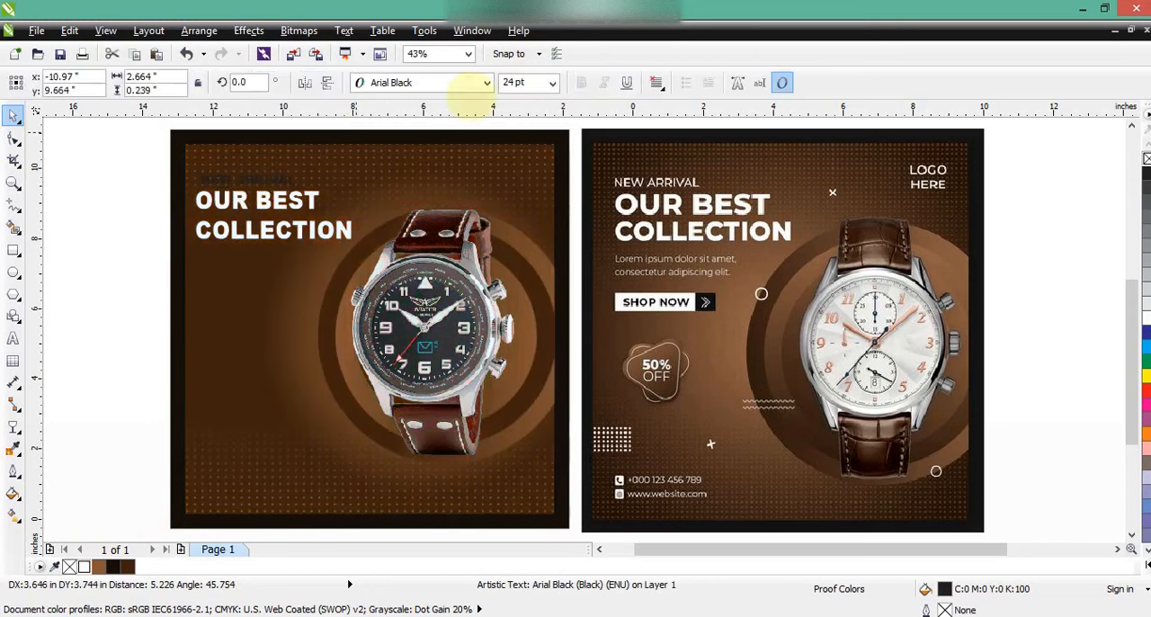
click(477, 82)
mouse_move(575, 118)
click(654, 149)
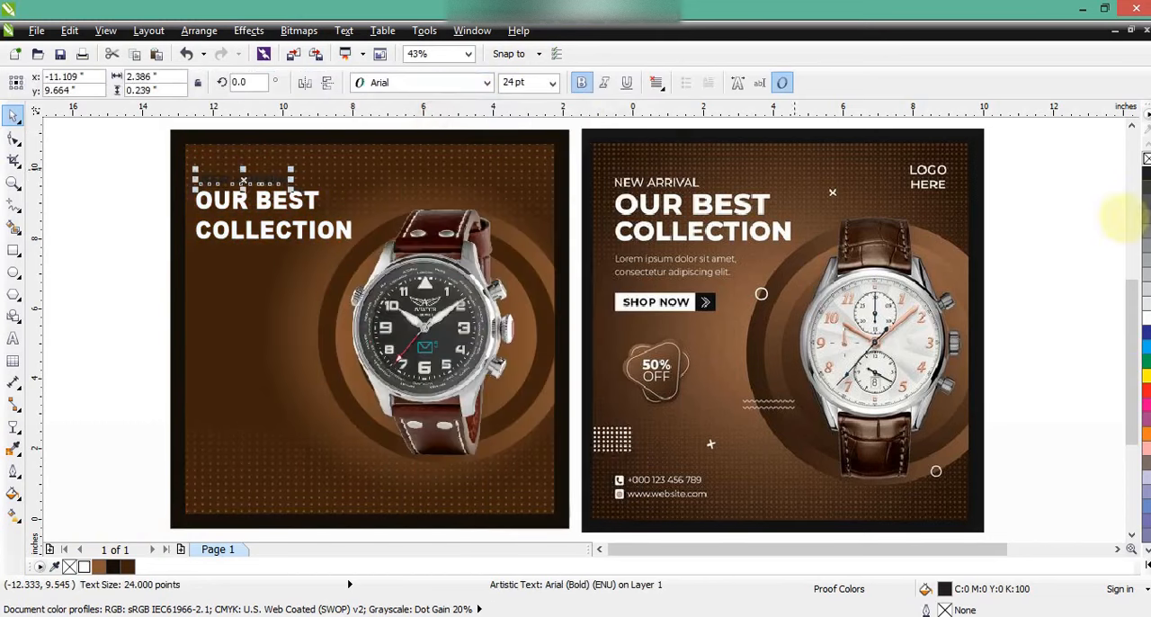
click(1146, 318)
click(98, 193)
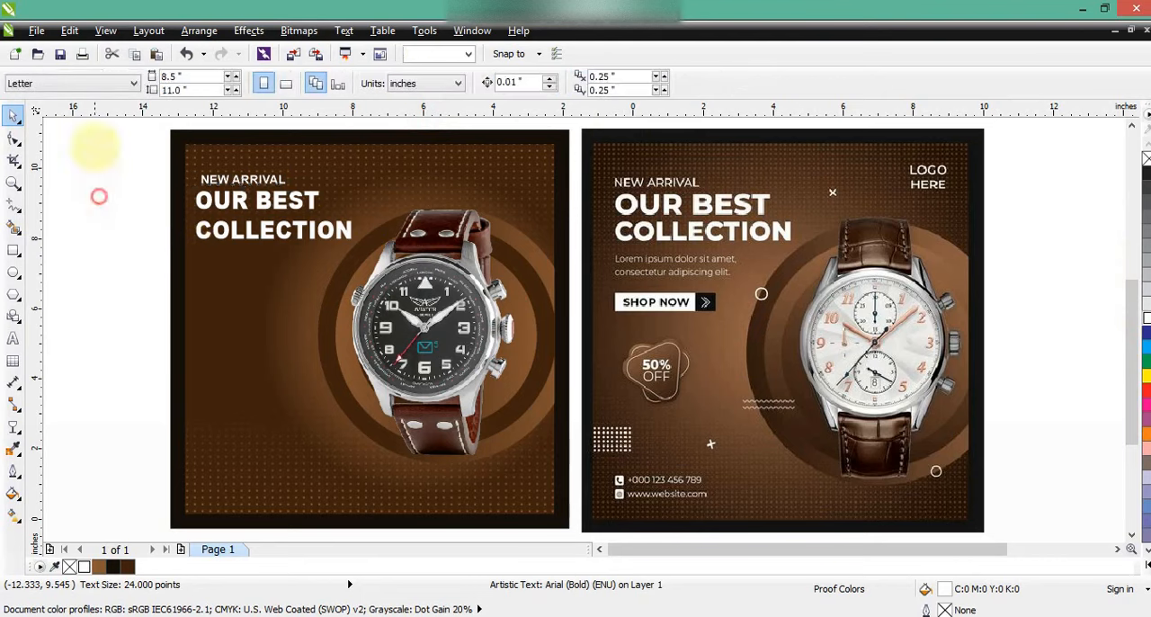
Nudge "COLLECTION" slightly up to tighten the gap below "OUR BEST"
drag(141, 213, 383, 252)
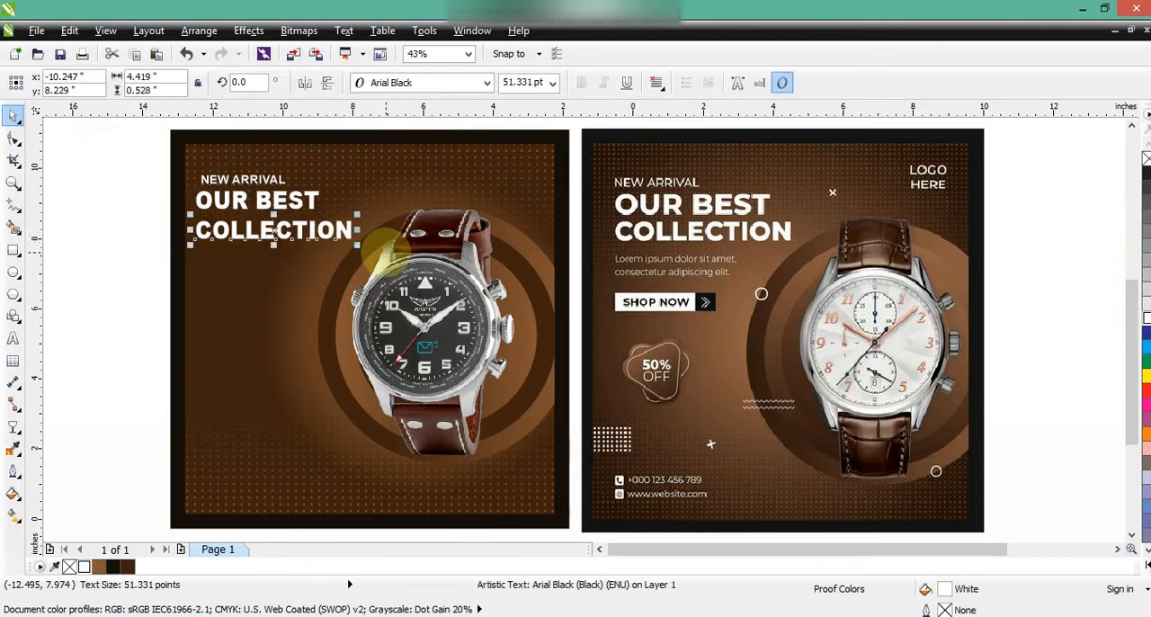
key(Up)
key(Up)
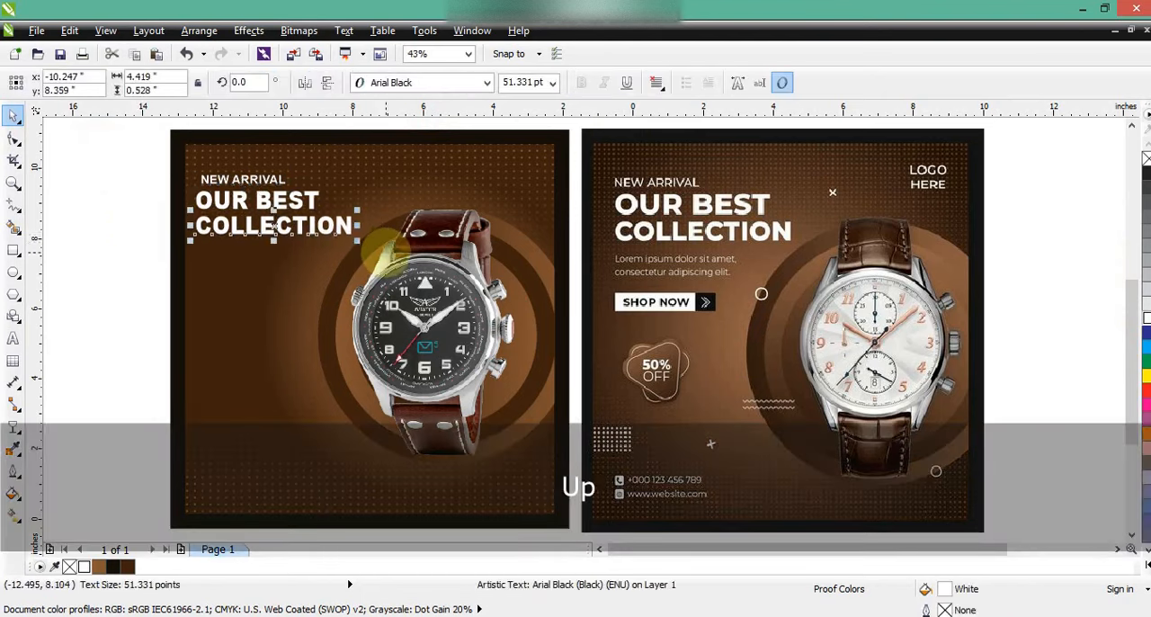
click(134, 159)
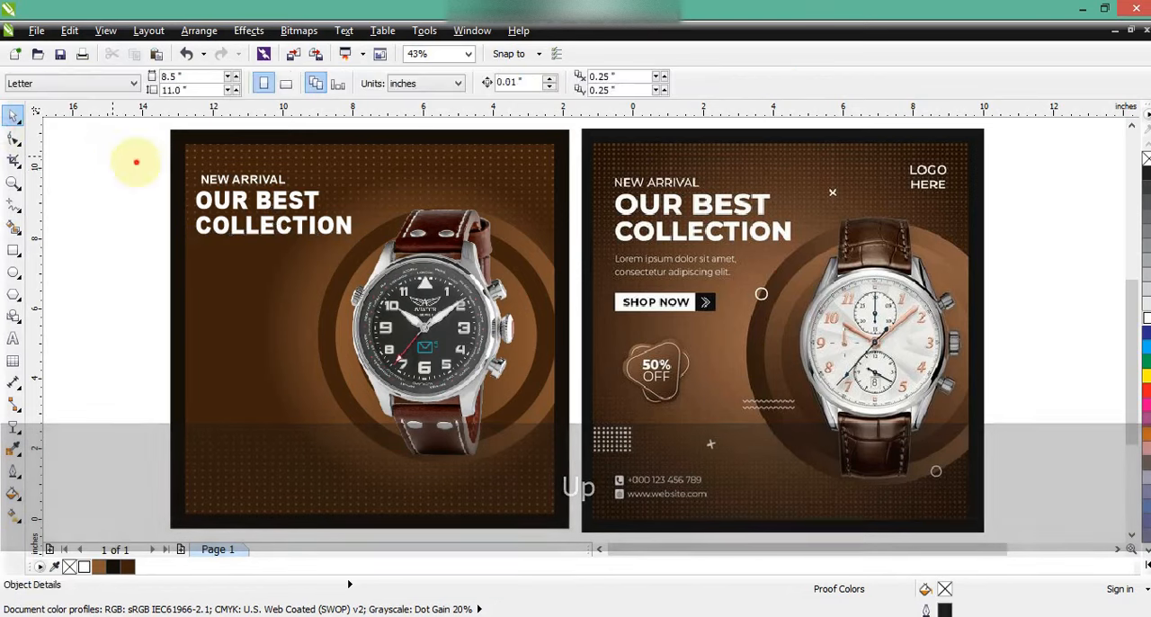
Left-align the three headline lines with each other and nudge them together slightly up and to the left
drag(134, 160, 420, 261)
key(Right)
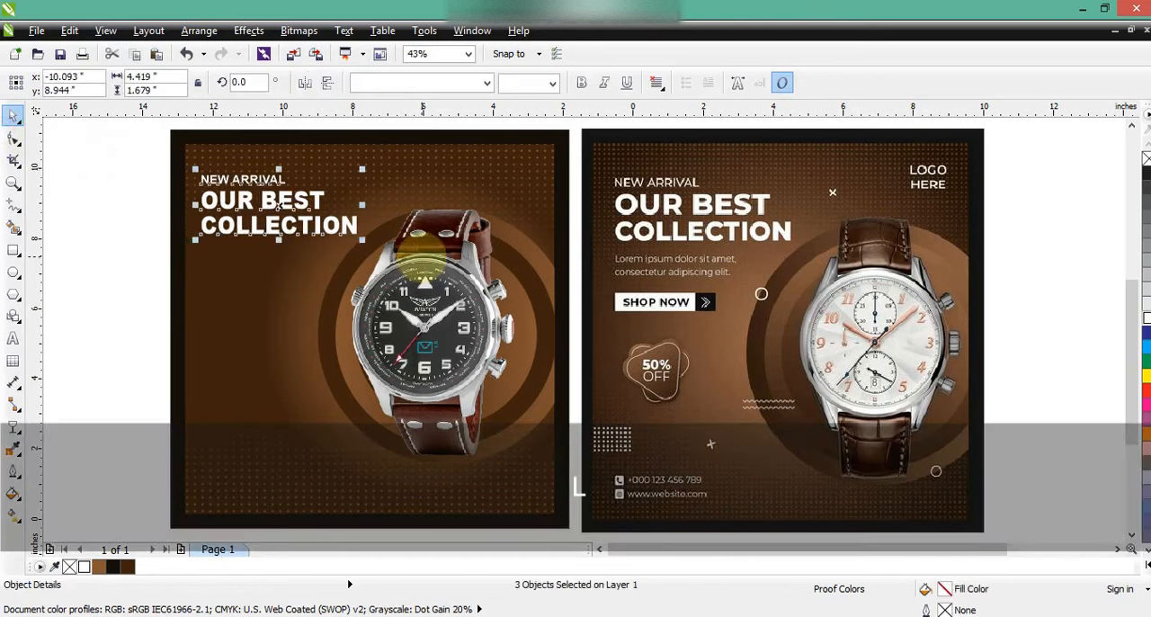
key(Up)
key(Up)
key(Up)
key(Left)
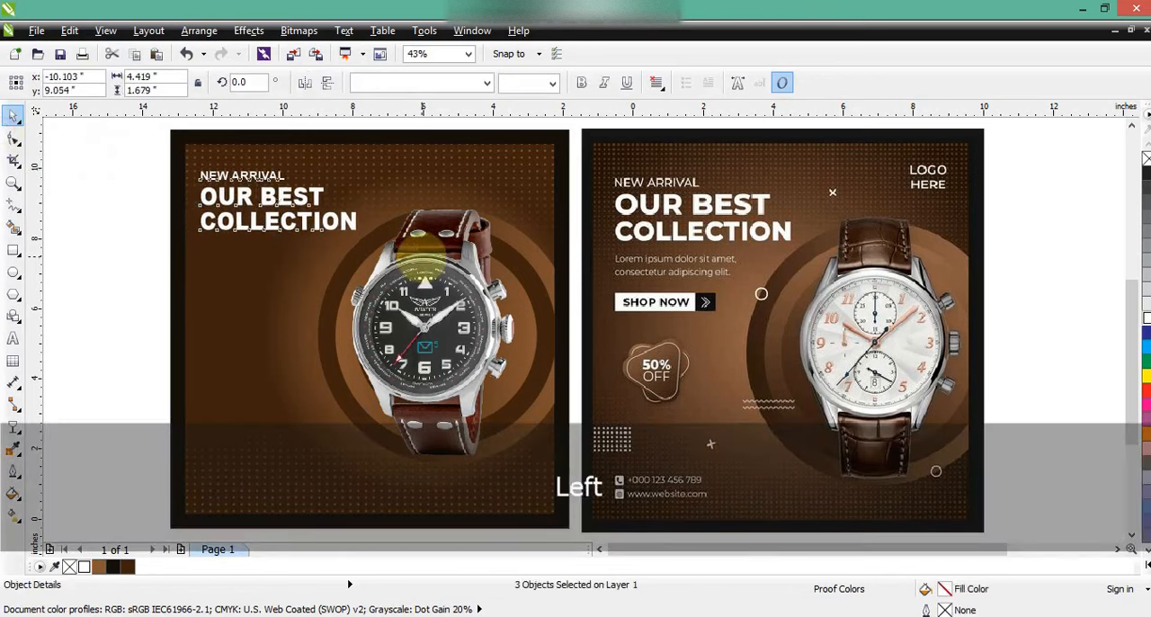
key(Left)
key(Left)
key(Left)
key(Right)
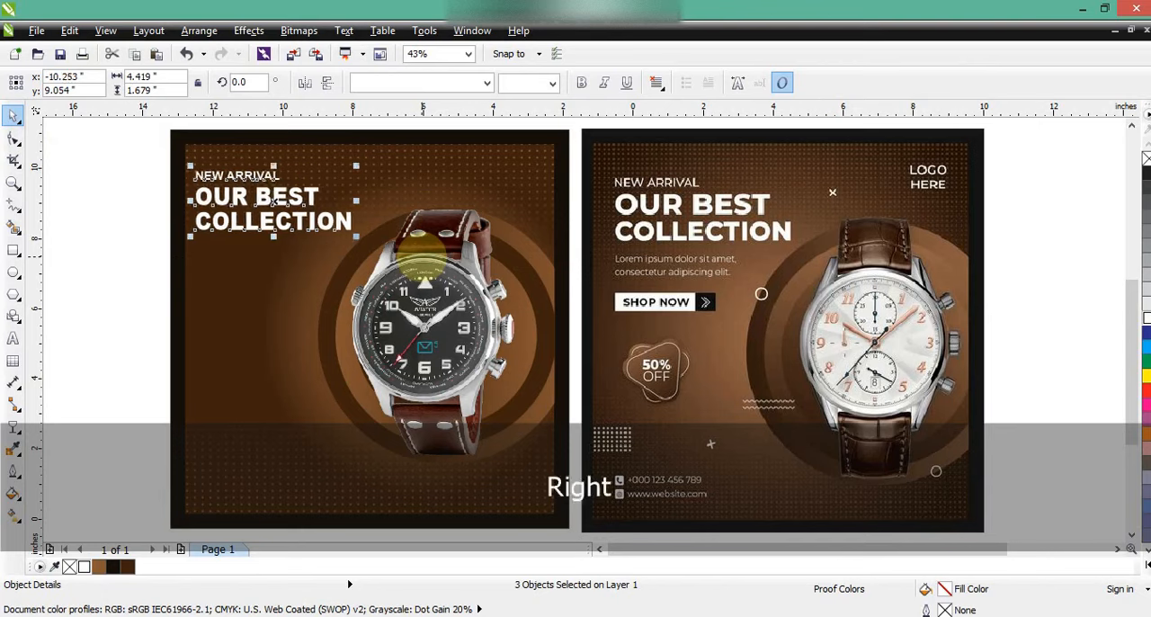
click(134, 282)
Draw a white button bar about 3.26 by 0.61 inches below the headline
click(12, 250)
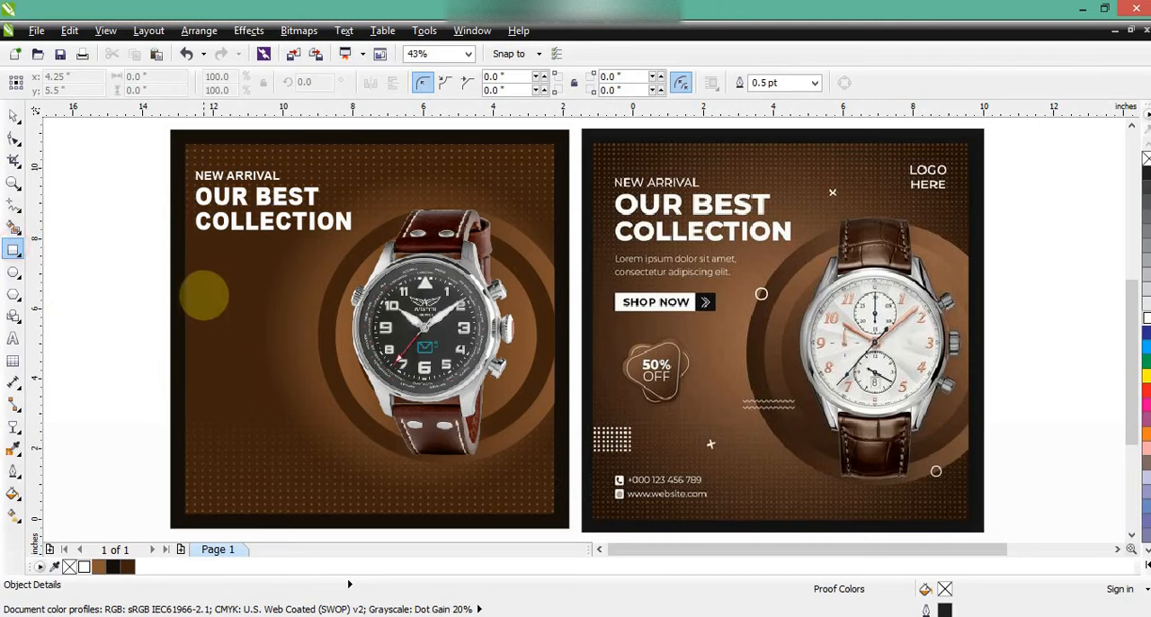
drag(200, 293, 314, 317)
click(15, 116)
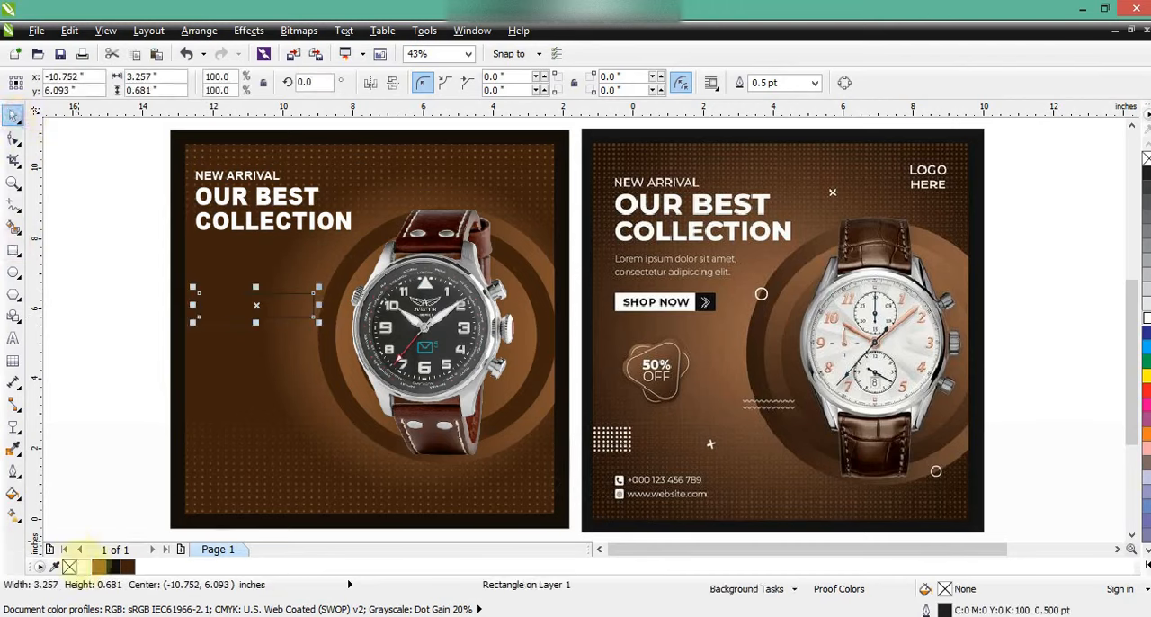
click(86, 567)
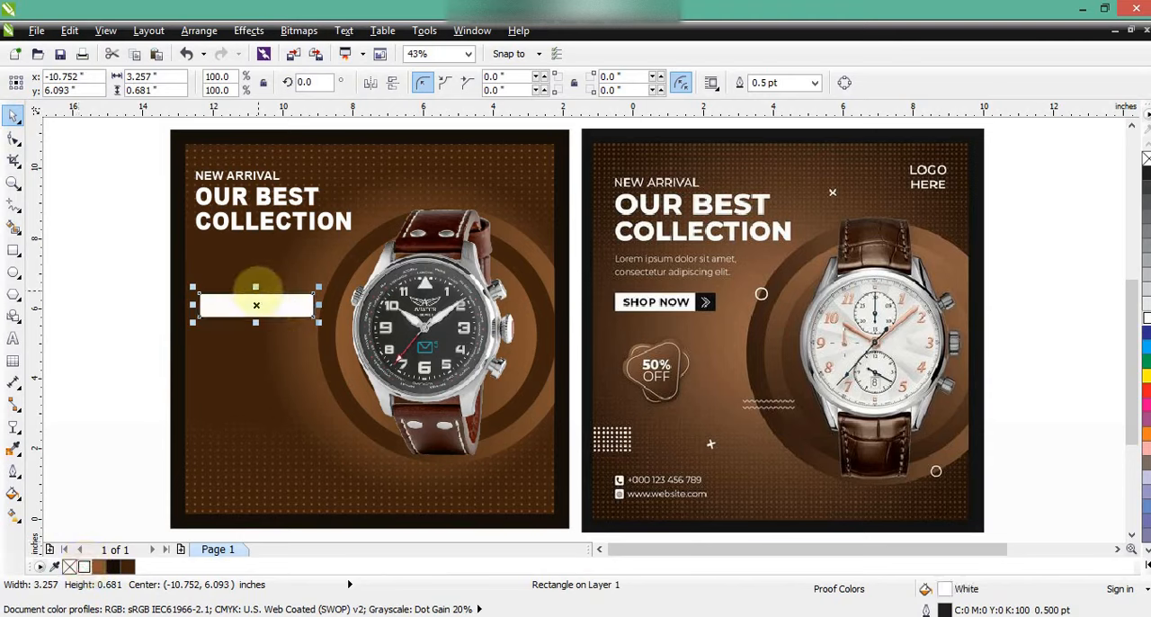
drag(258, 292, 257, 295)
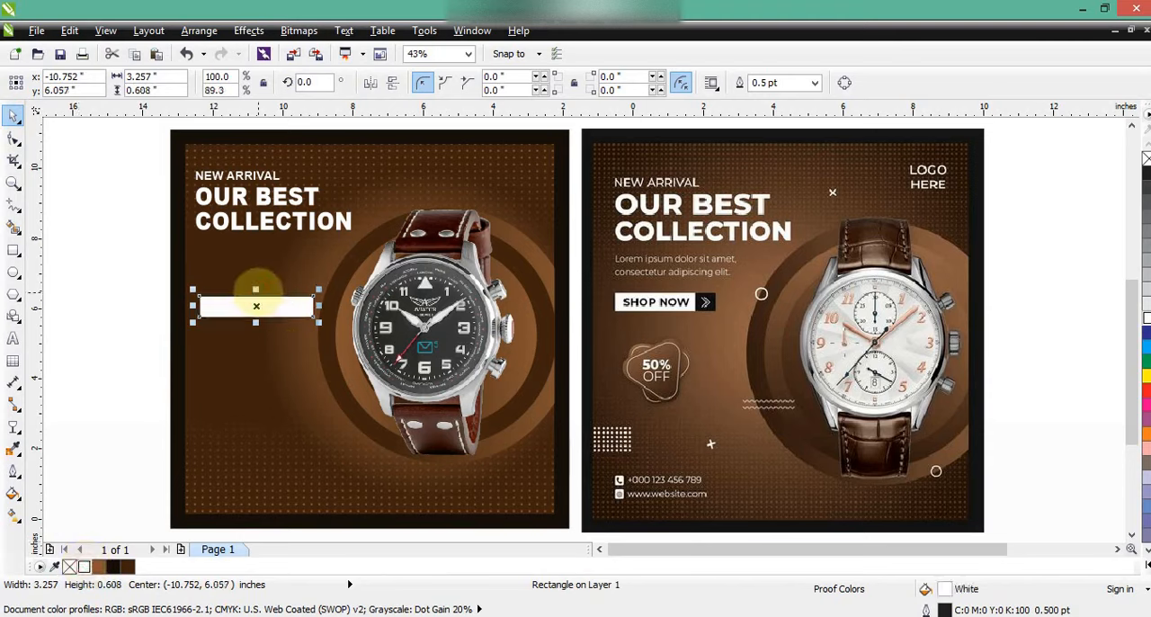
Add a near-black duplicate about 0.66 inches wide at the bar's right end, then remove both outlines and stretch the pair left to the headline's edge
key(KP_Add)
drag(192, 307, 285, 307)
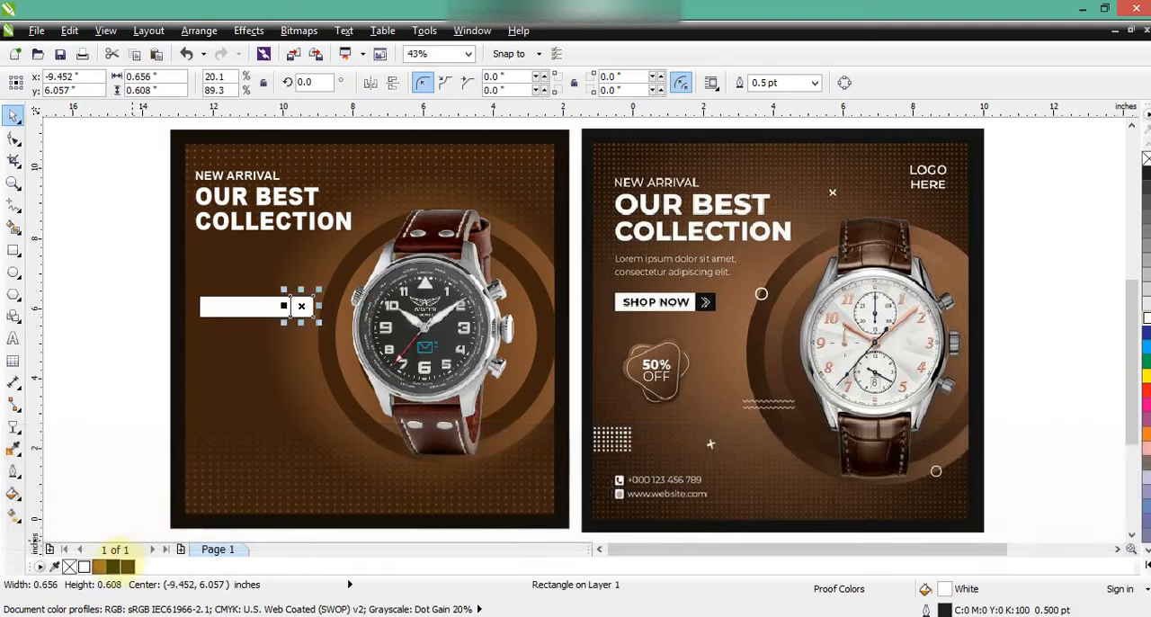
drag(140, 272, 317, 326)
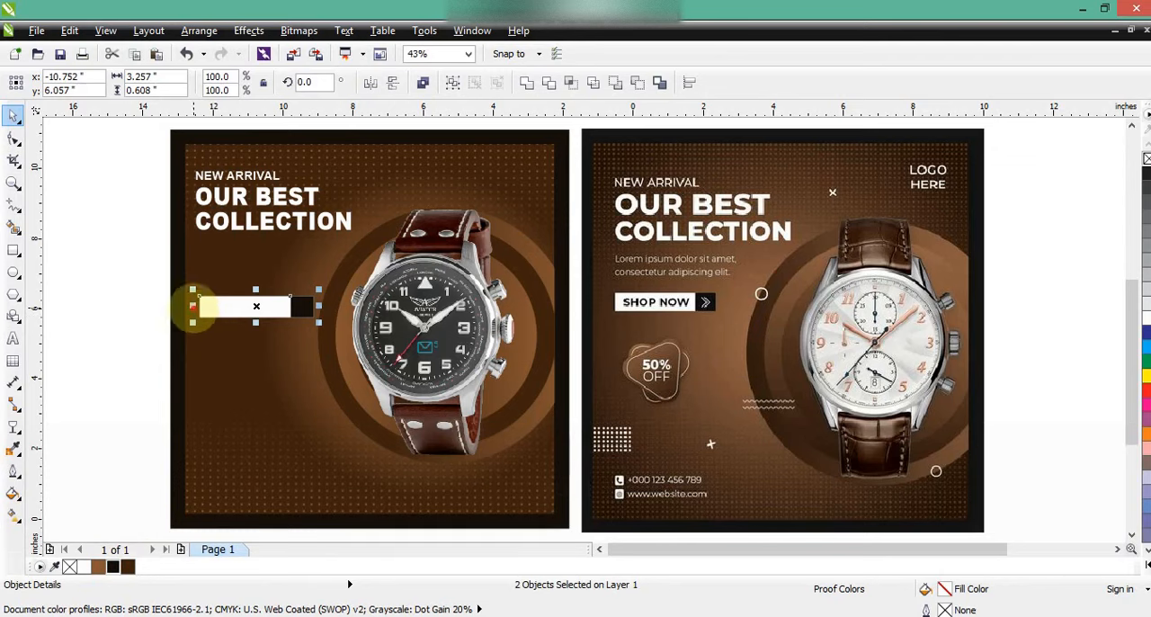
drag(193, 307, 180, 309)
click(135, 319)
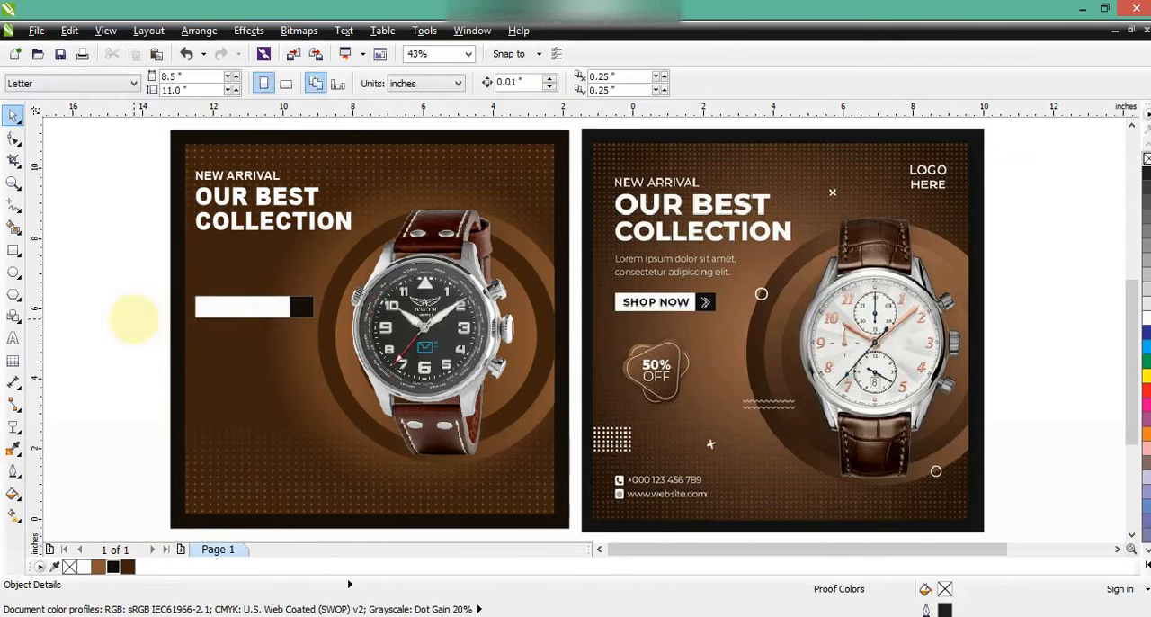
Copy "NEW ARRIVAL" below the headline, reword it as "lorem ipsum dolor sit amet. / consecteurs adispiasd felkre" and shrink it to about 20.8 pt
drag(252, 177, 258, 250)
right_click(258, 249)
click(13, 339)
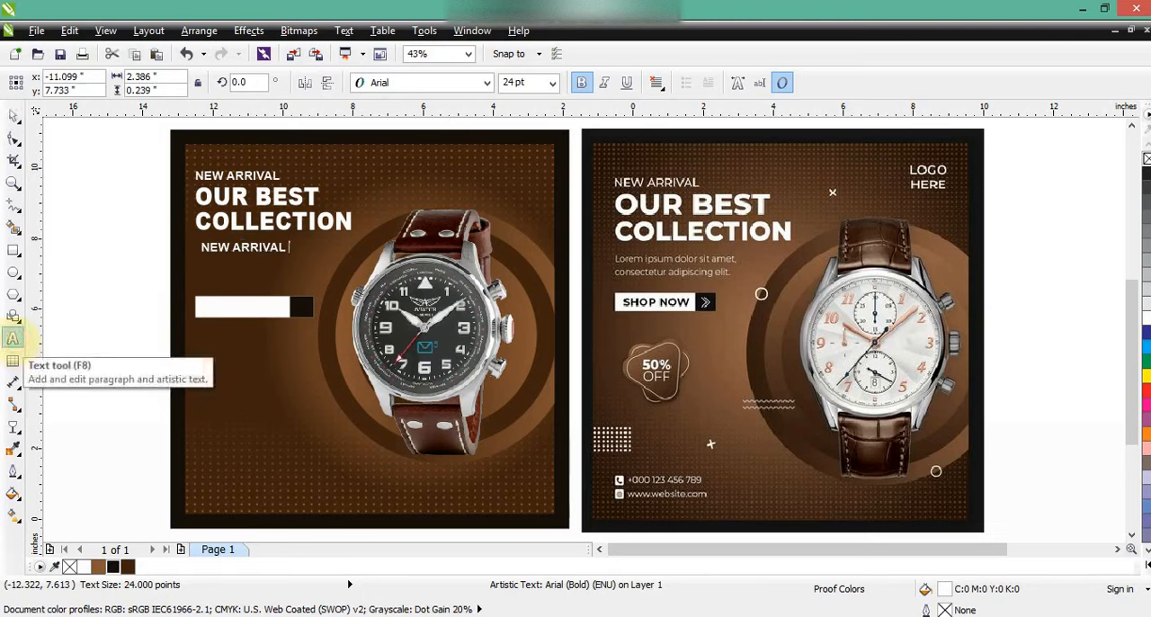
key(shift+Home)
key(Caps_Lock)
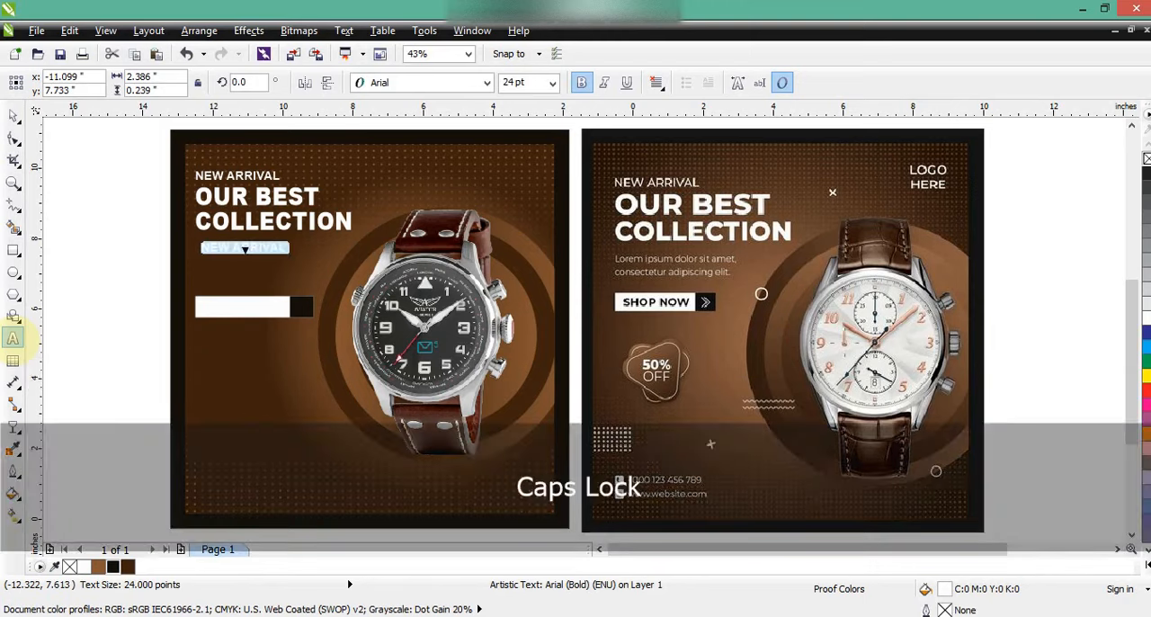
text(L)
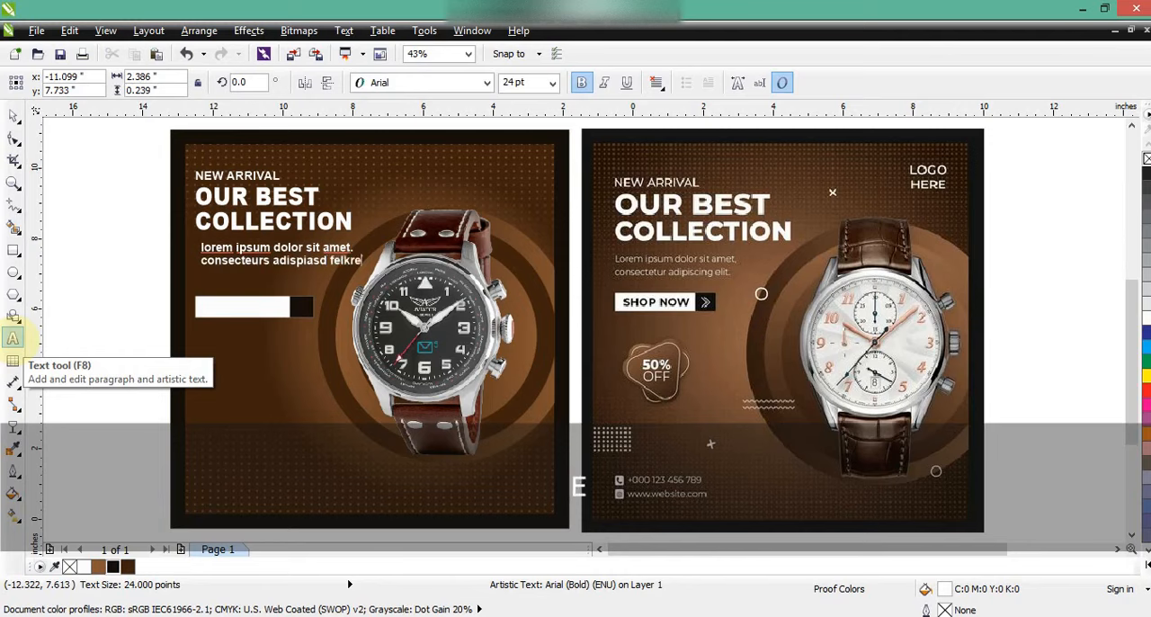
click(14, 116)
drag(364, 269, 345, 273)
Copy the description text onto the white bar, replace it with "SHOP NOW", fill it near-black and enlarge it to about 26.9 pt
drag(247, 259, 247, 312)
right_click(247, 312)
click(11, 337)
key(shift+Up)
key(shift+Up)
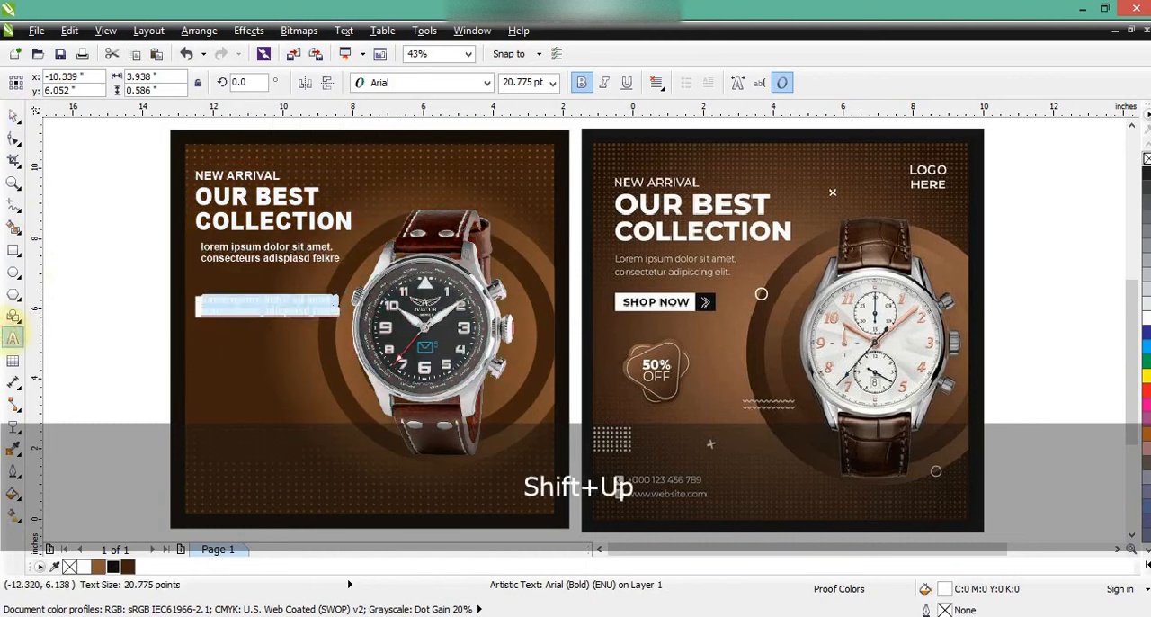
key(Caps_Lock)
text(S)
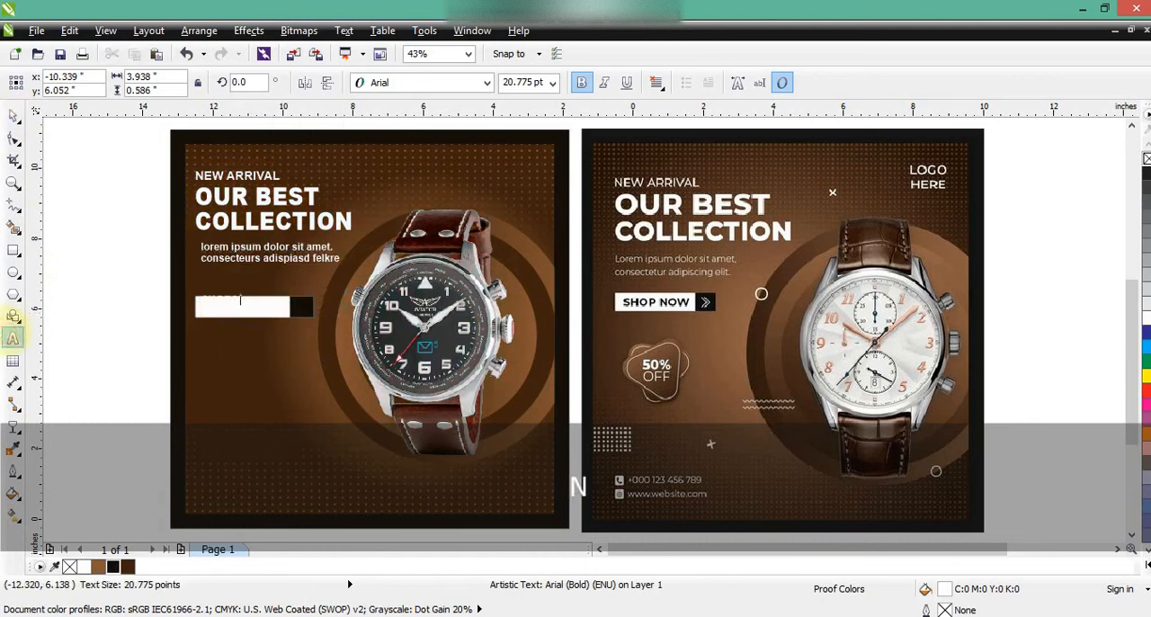
click(13, 116)
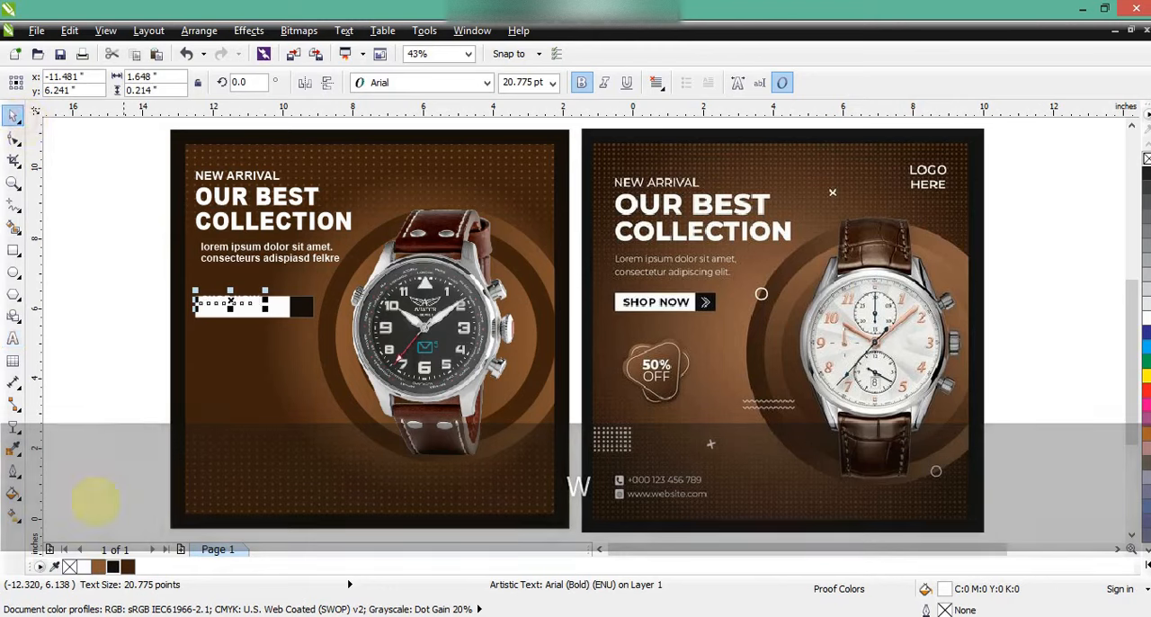
click(113, 567)
drag(252, 302, 374, 334)
Build a white double chevron from two ">" characters, stretched taller, inside the button's dark end block
click(13, 184)
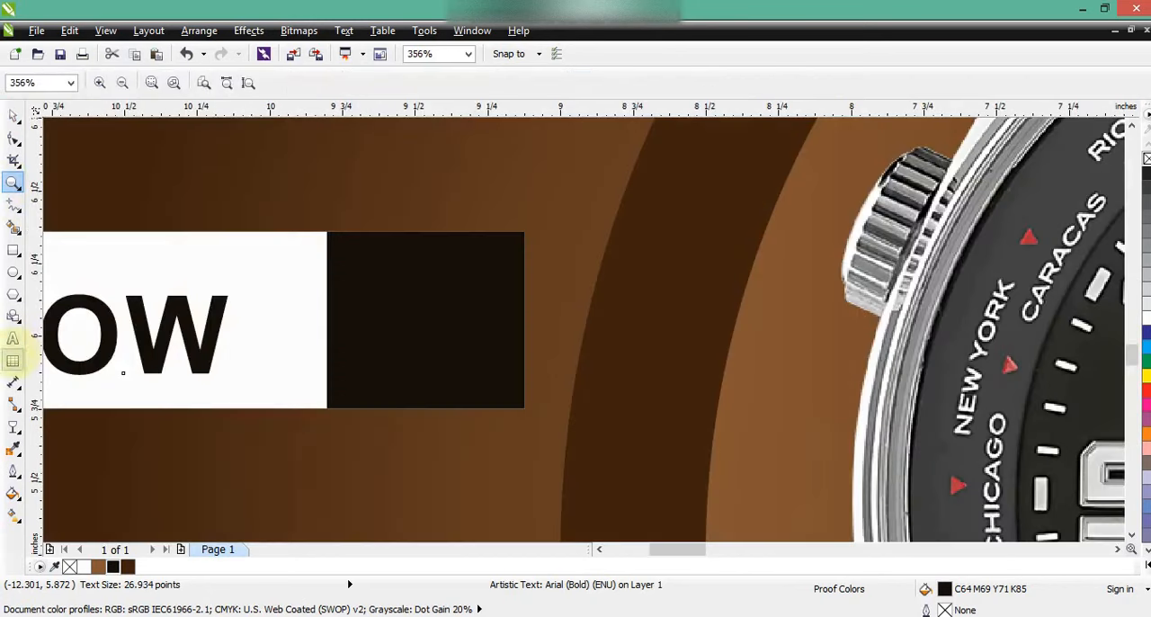
click(13, 339)
click(227, 221)
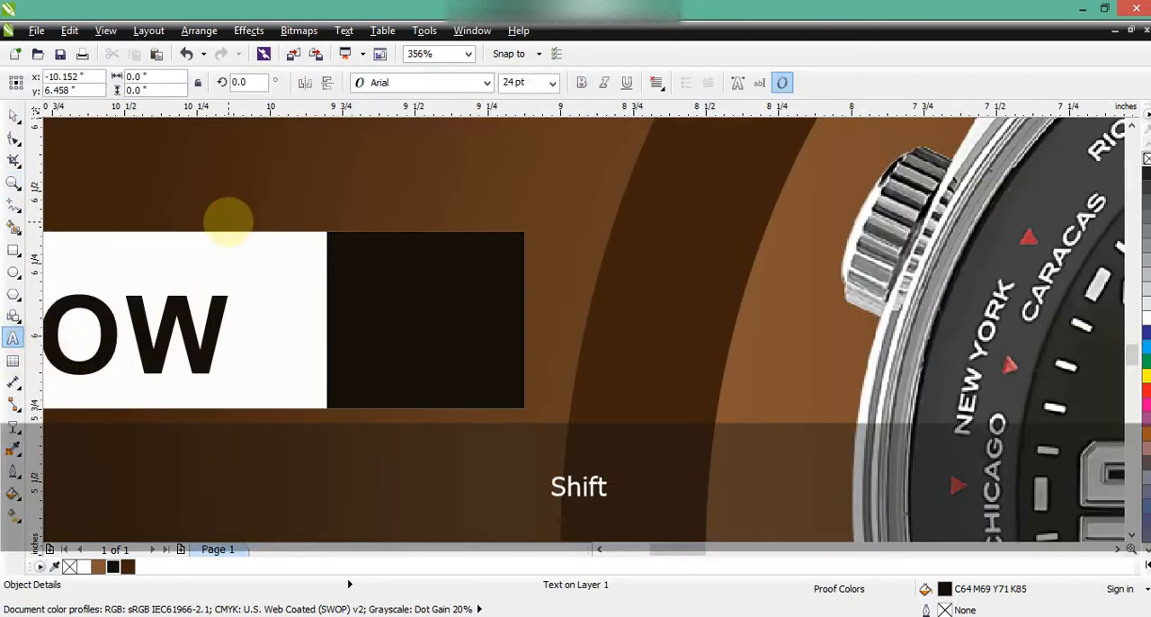
text(>)
click(13, 115)
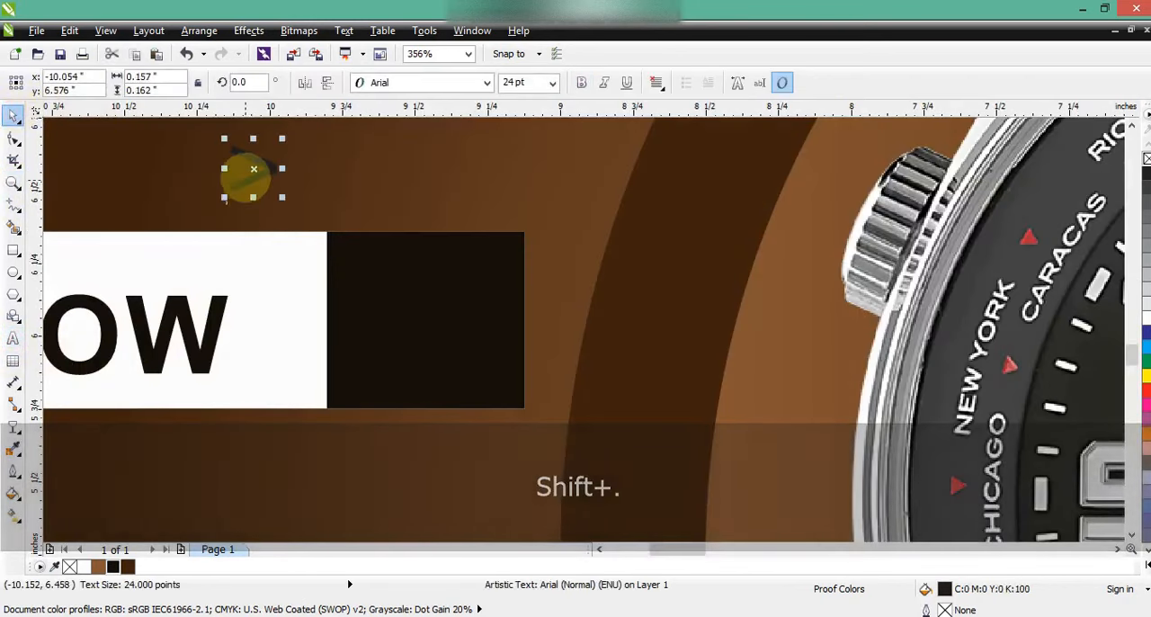
drag(244, 175, 403, 278)
click(83, 566)
shift+click(387, 308)
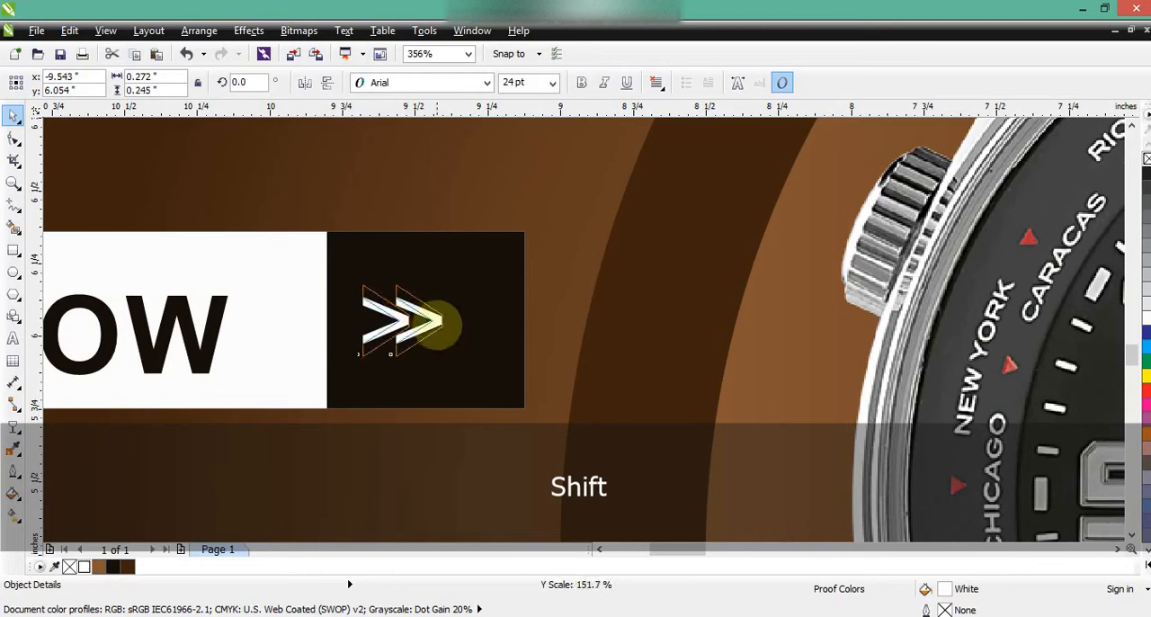
drag(428, 313, 443, 314)
click(507, 247)
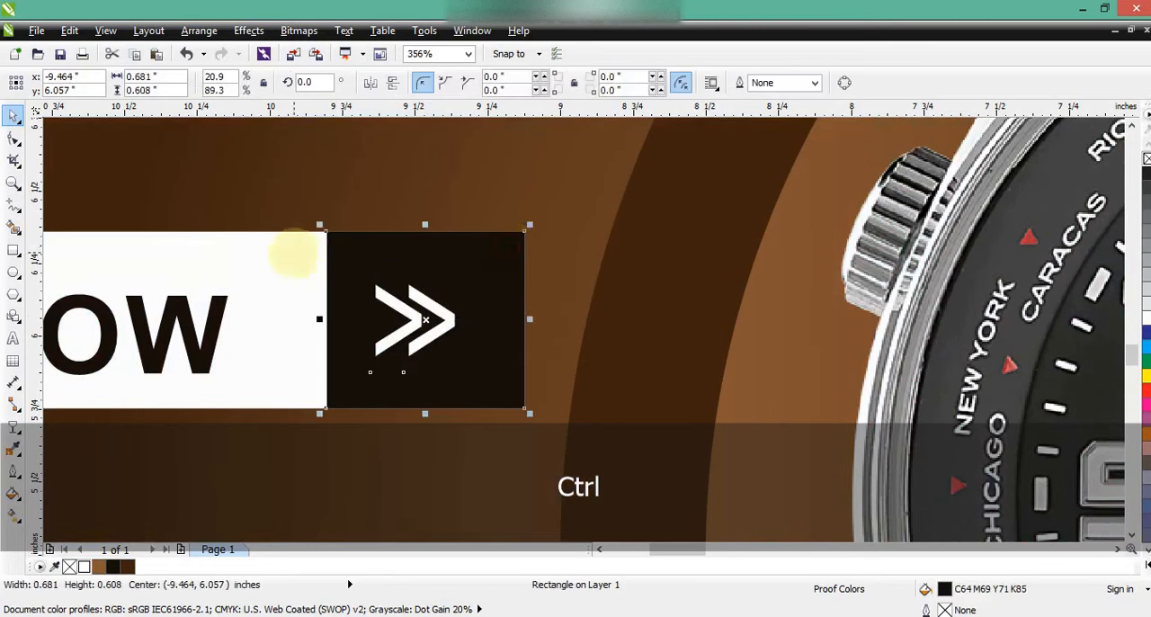
shift+click(291, 252)
key(F3)
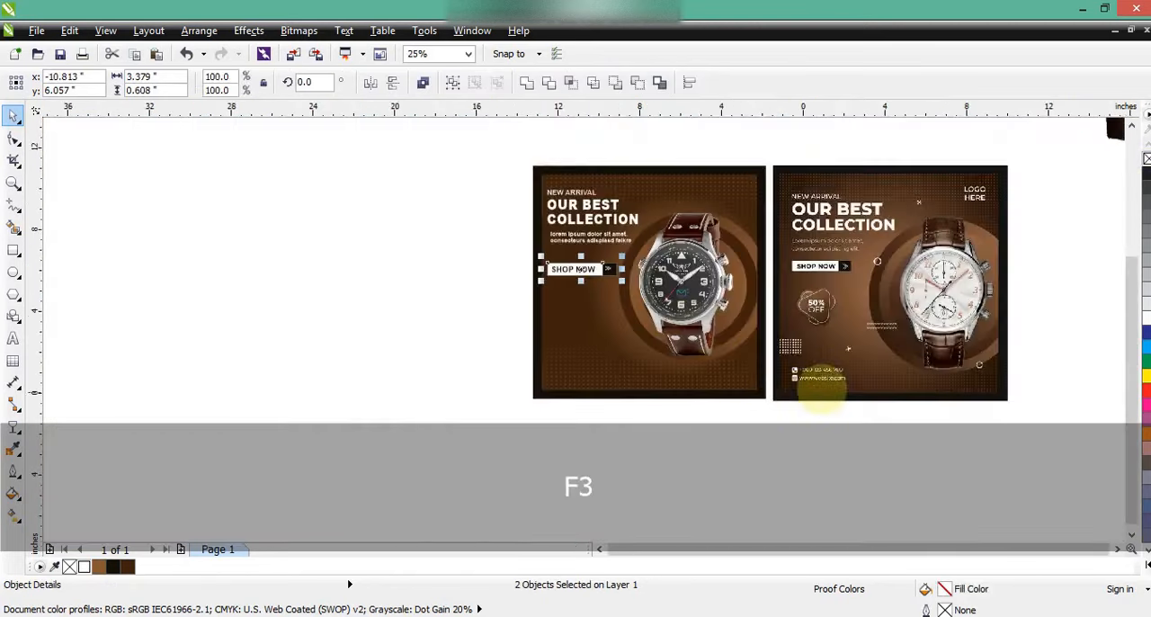
drag(1043, 432, 504, 144)
key(shift+F2)
click(144, 351)
click(383, 616)
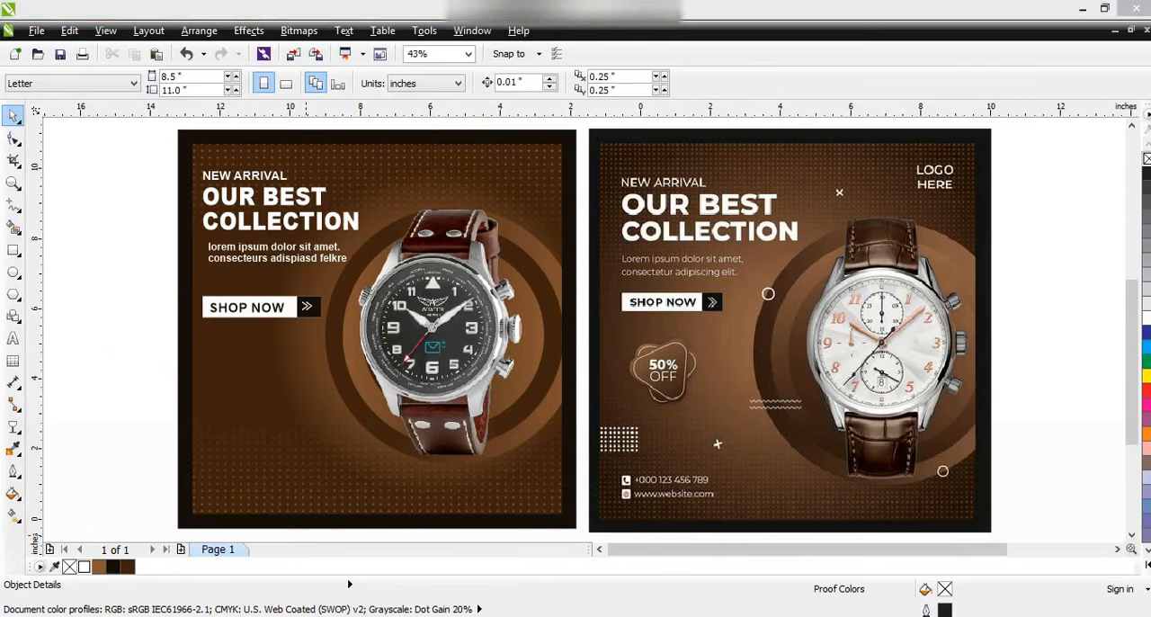